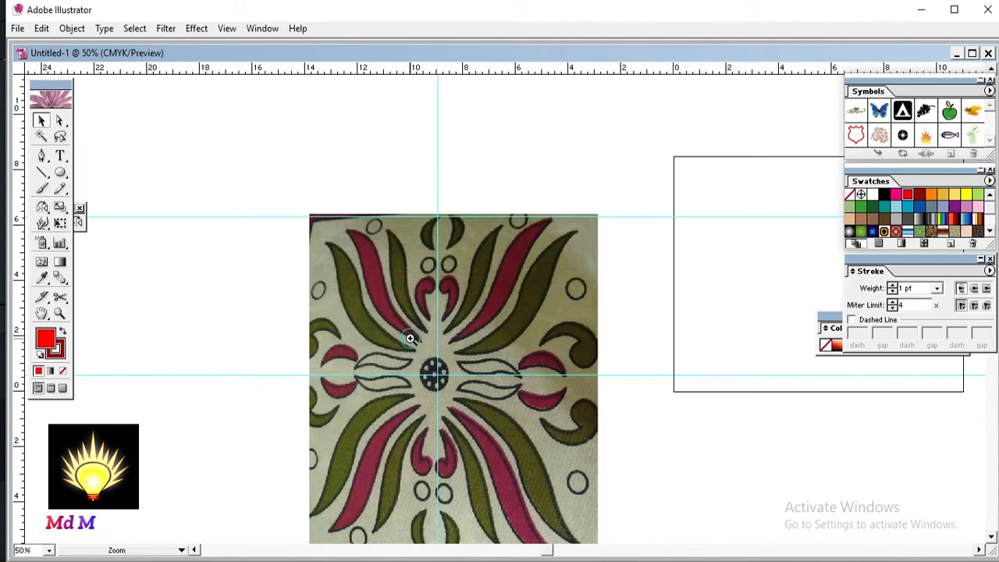
Trace the red curled shape just beside the vertical centre guide with the Pen tool and close its path
key(ctrl+plus)
key(ctrl+minus)
key(ctrl+minus)
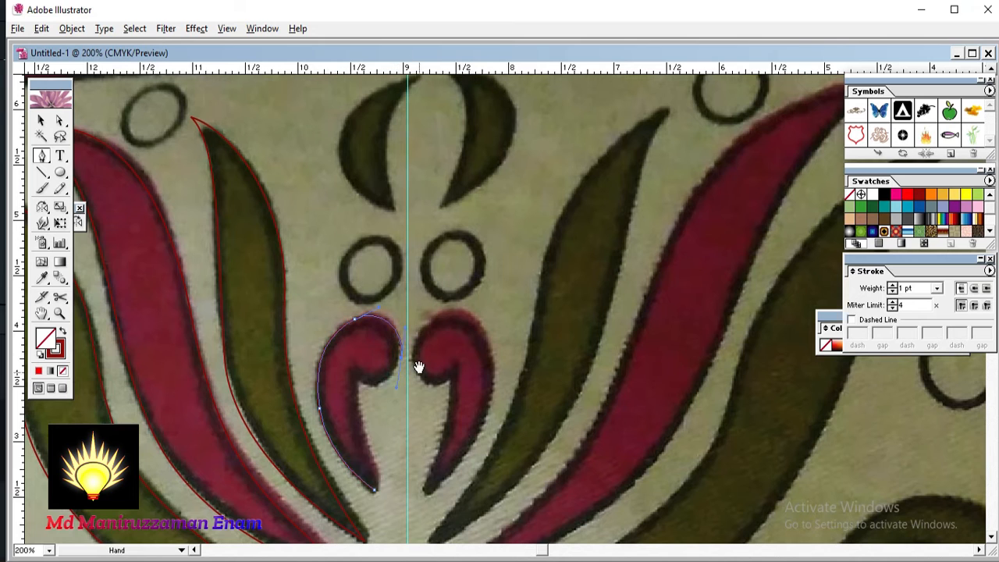
scroll(417, 368, down, 3)
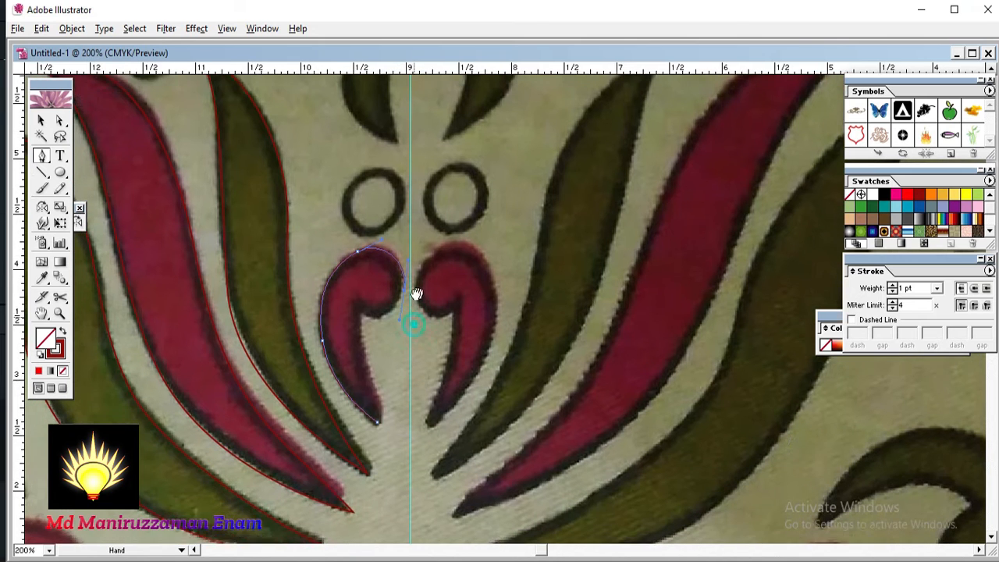
ctrl+click(363, 287)
drag(362, 284, 354, 275)
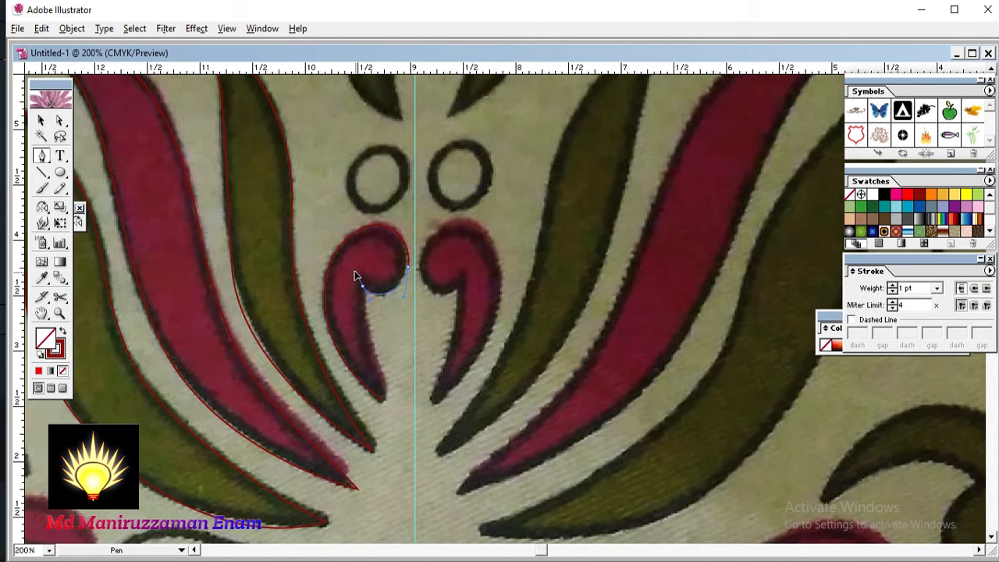
alt+click(357, 290)
scroll(363, 304, down, 3)
click(378, 269)
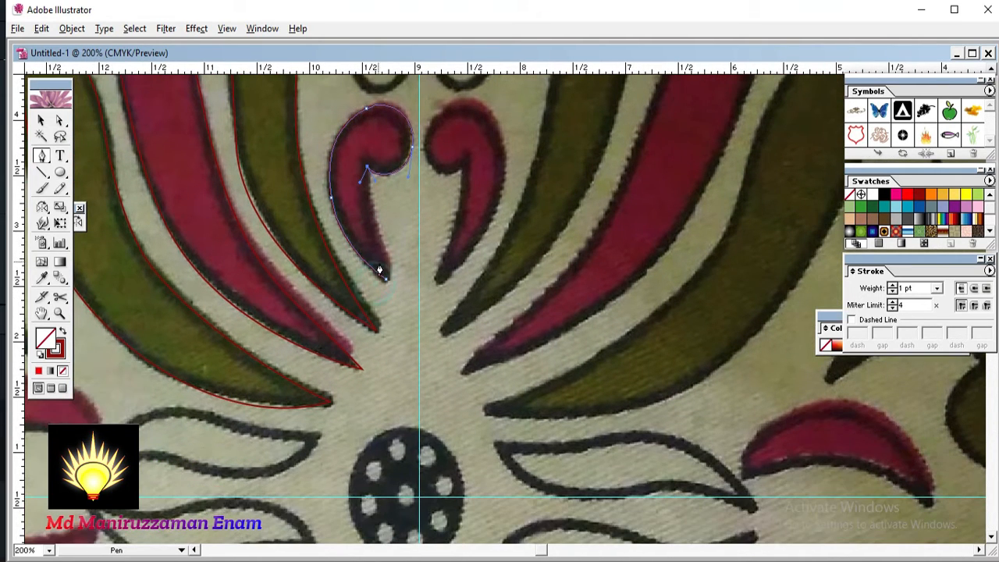
click(385, 281)
Trace the green crescent above the red curl, on the same side of the centre guide, as a closed Pen path
scroll(386, 277, up, 8)
click(460, 332)
drag(407, 258, 422, 210)
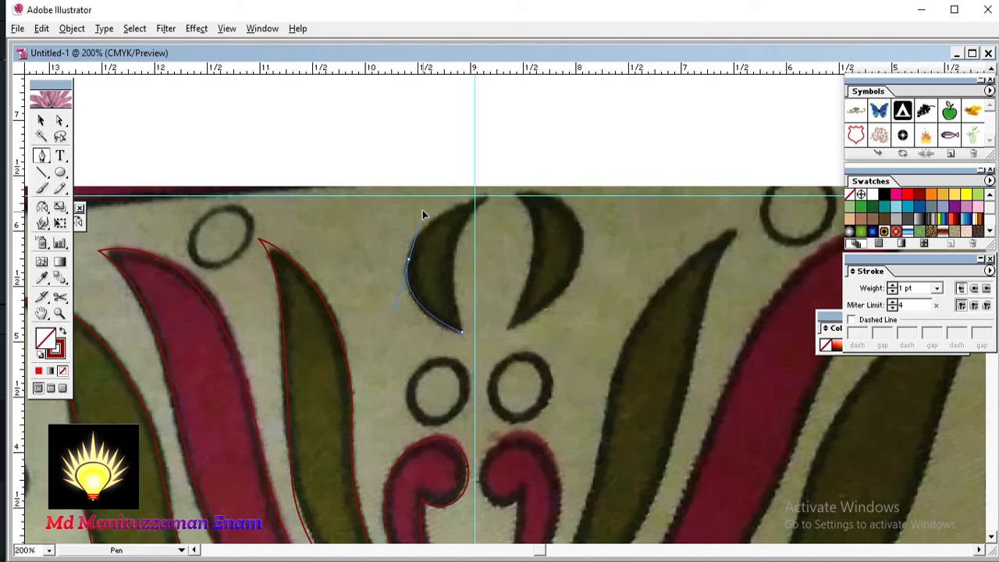
click(470, 201)
scroll(461, 188, down, 3)
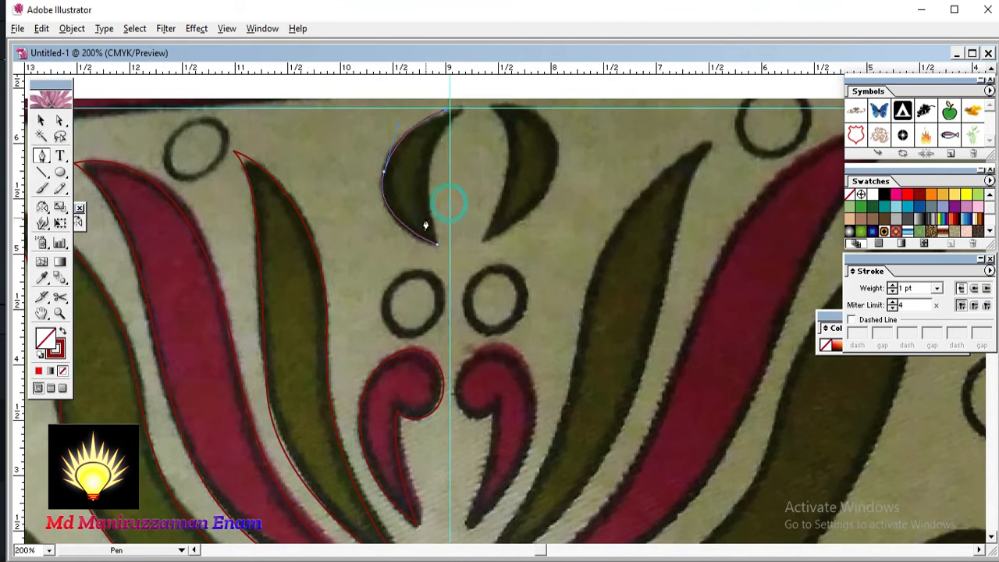
drag(438, 249, 461, 313)
Draw a circle with the Ellipse tool over the small ring between the traced crescent and the red curl
scroll(453, 239, down, 3)
click(60, 173)
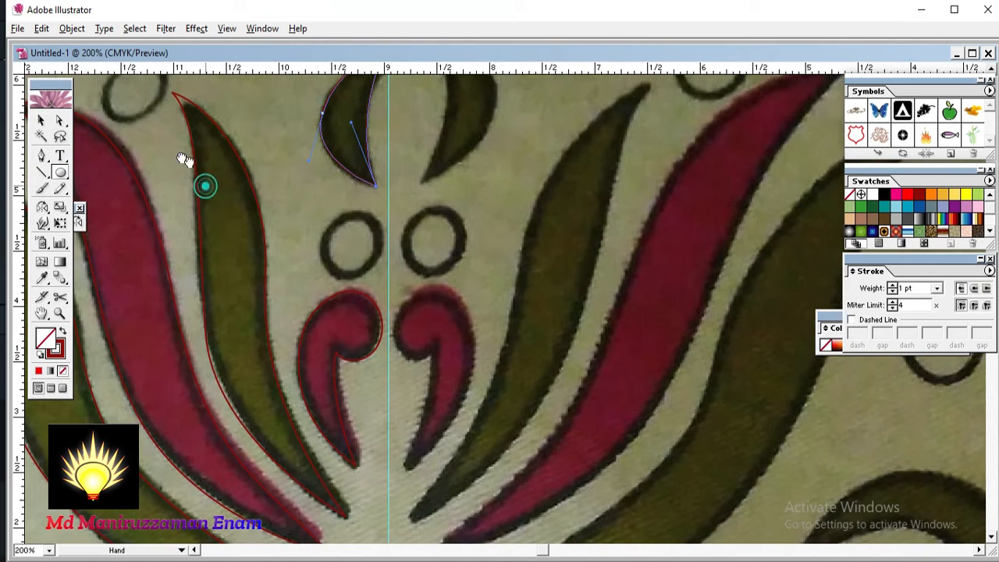
scroll(206, 188, down, 2)
drag(300, 186, 359, 245)
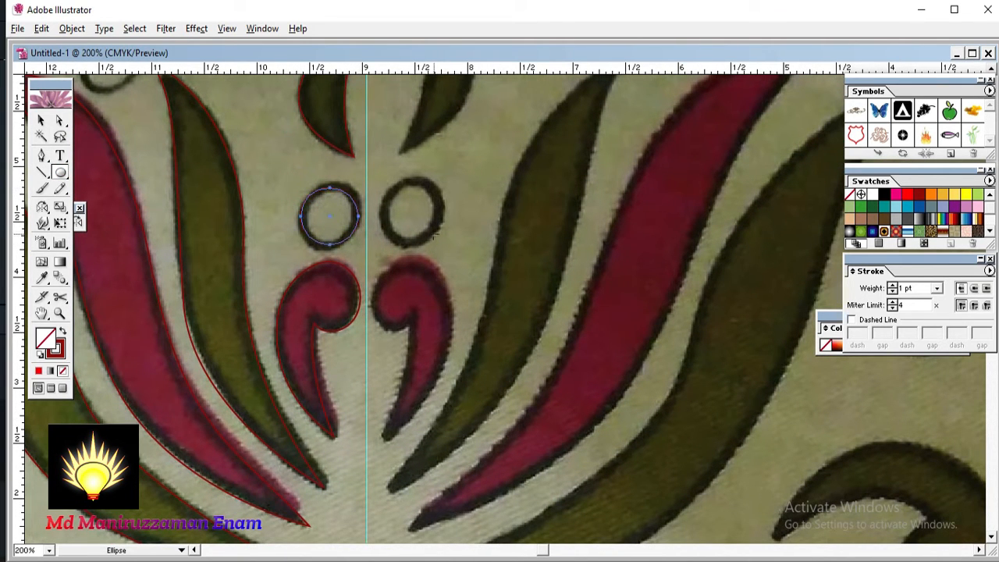
Give the new circle a 5 pt stroke and set both its fill and stroke to black
click(936, 288)
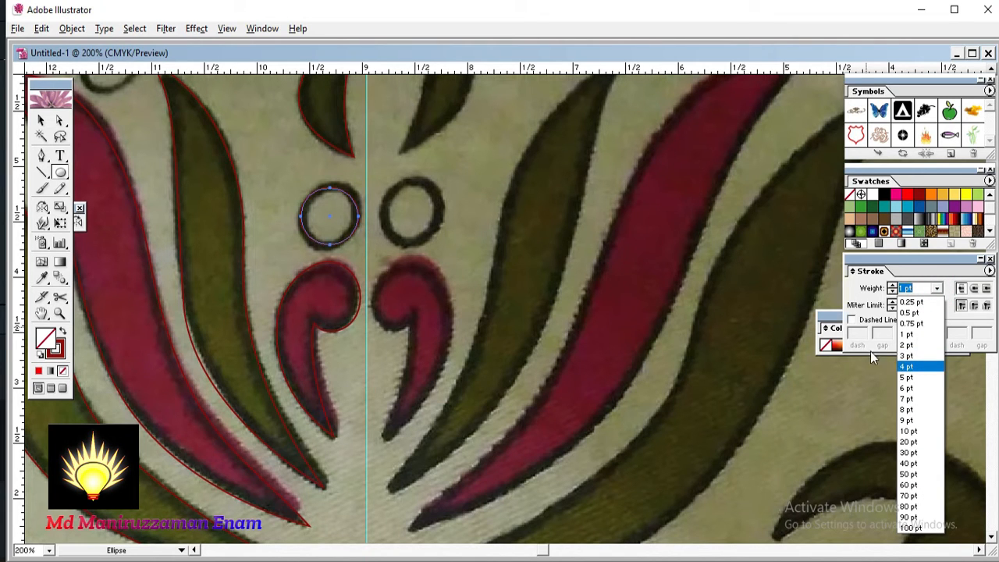
click(907, 379)
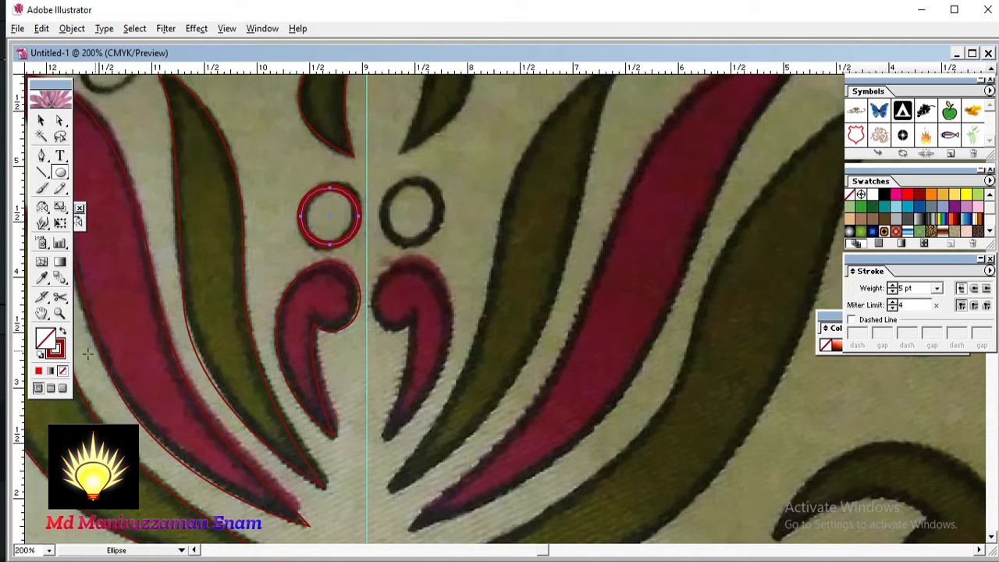
click(884, 194)
click(56, 353)
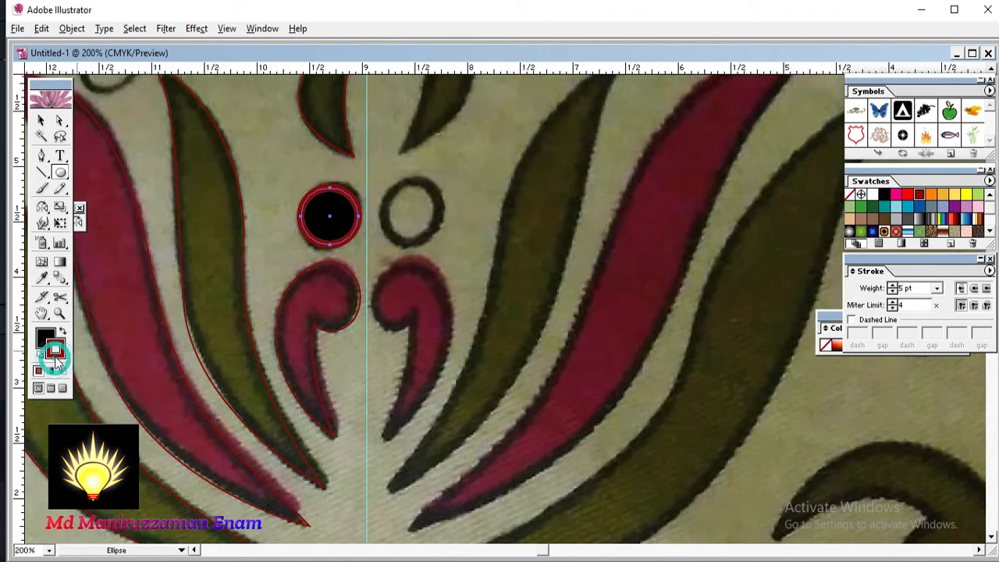
click(884, 195)
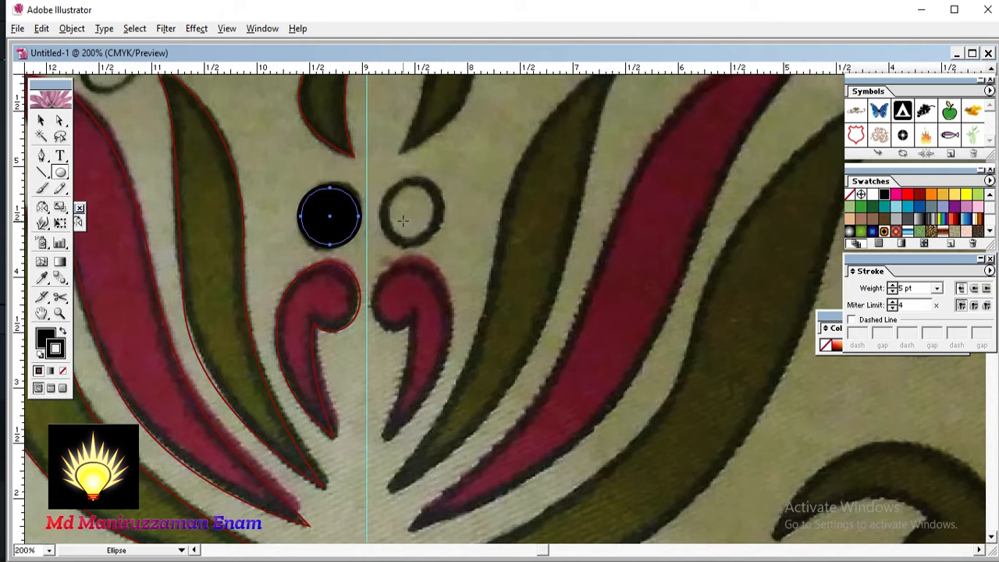
Restore the circle's default white fill and black stroke, and set its stroke weight to 5 pt
click(40, 356)
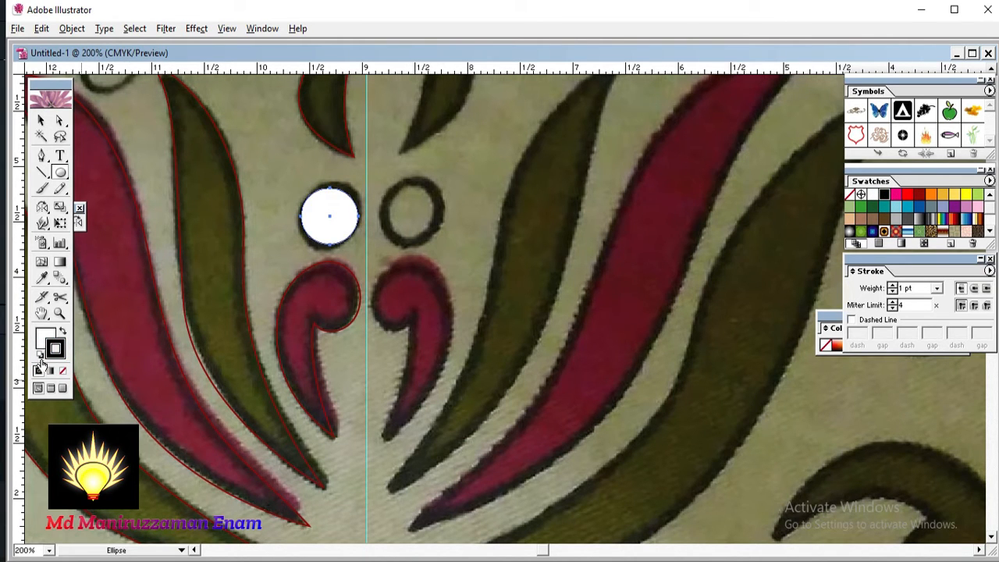
click(64, 372)
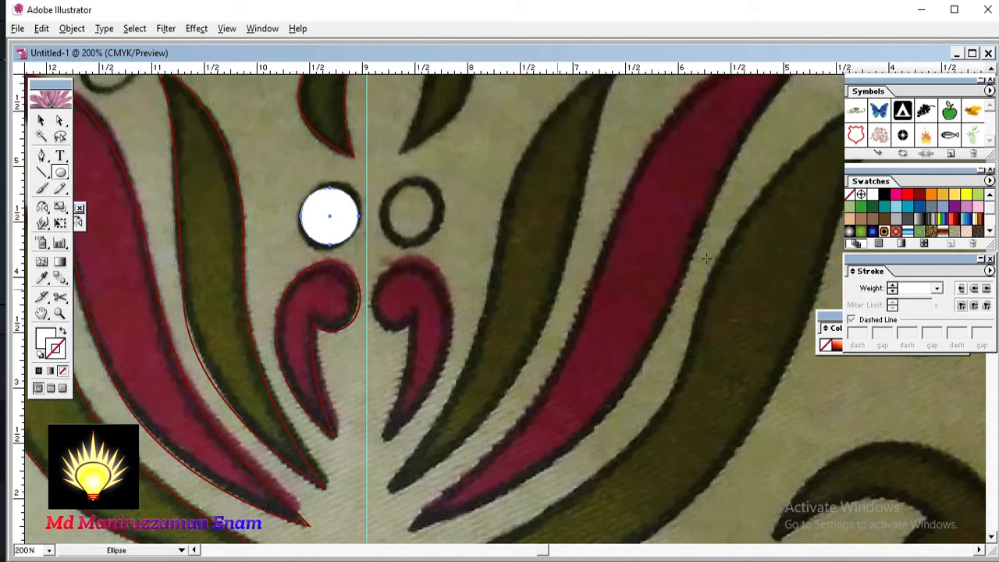
click(937, 288)
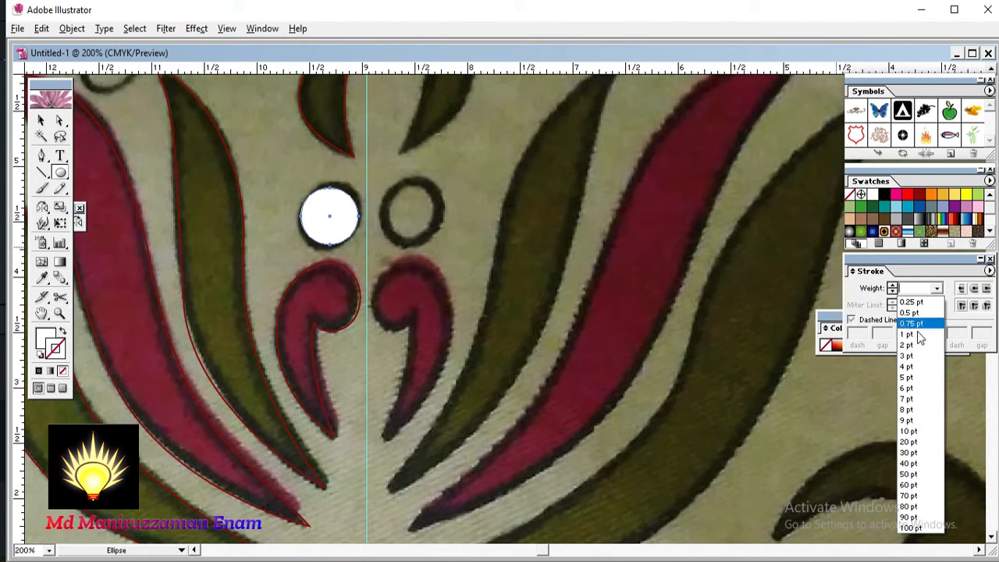
click(907, 378)
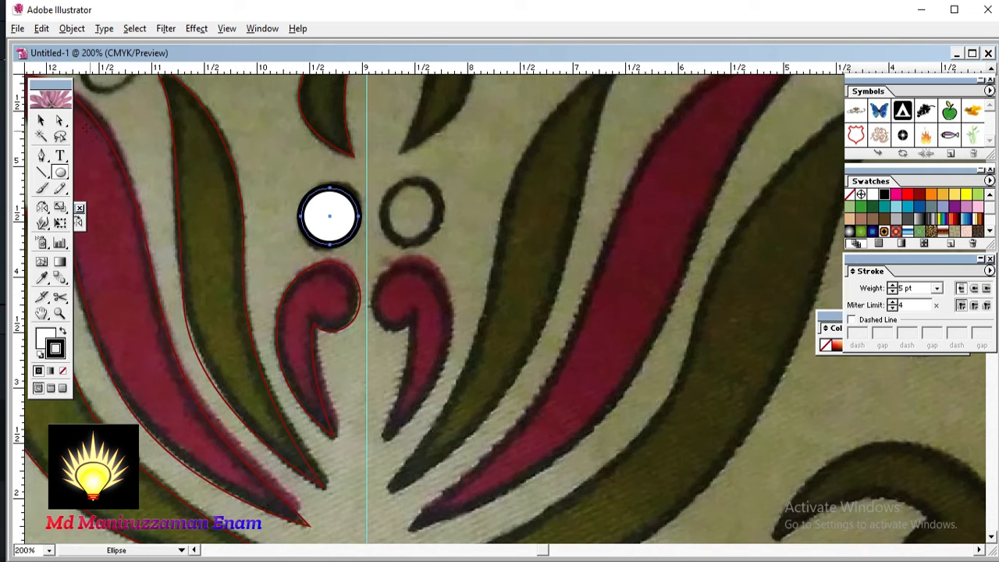
Duplicate the white circle onto the ring near the image's top edge, between the tips of the traced red and inner green petals
click(61, 120)
click(134, 133)
drag(260, 197, 473, 303)
click(525, 305)
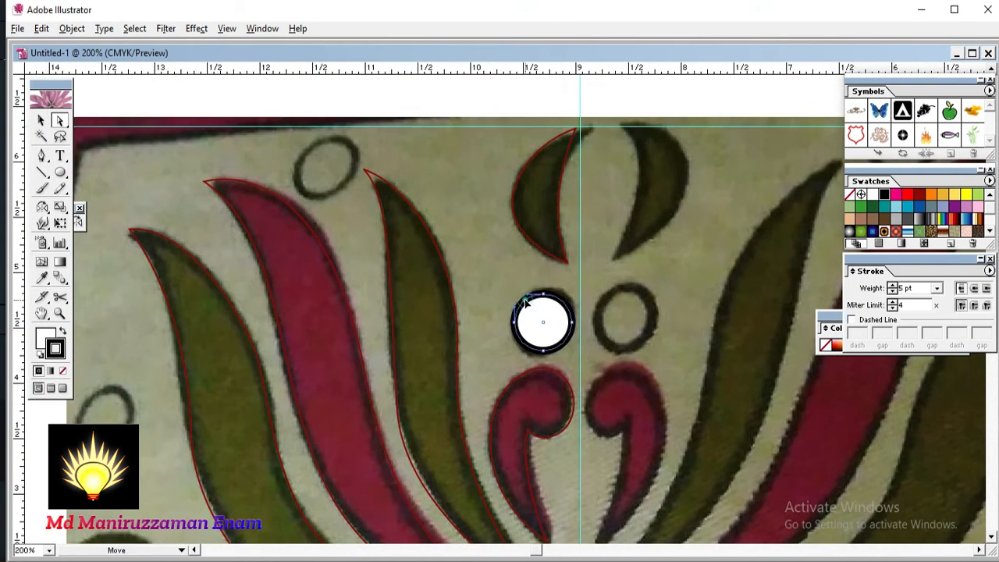
drag(544, 326, 327, 169)
Duplicate the upper circle onto the ring at the image's left edge, beside the outer green petal
key(space)
drag(354, 302, 508, 292)
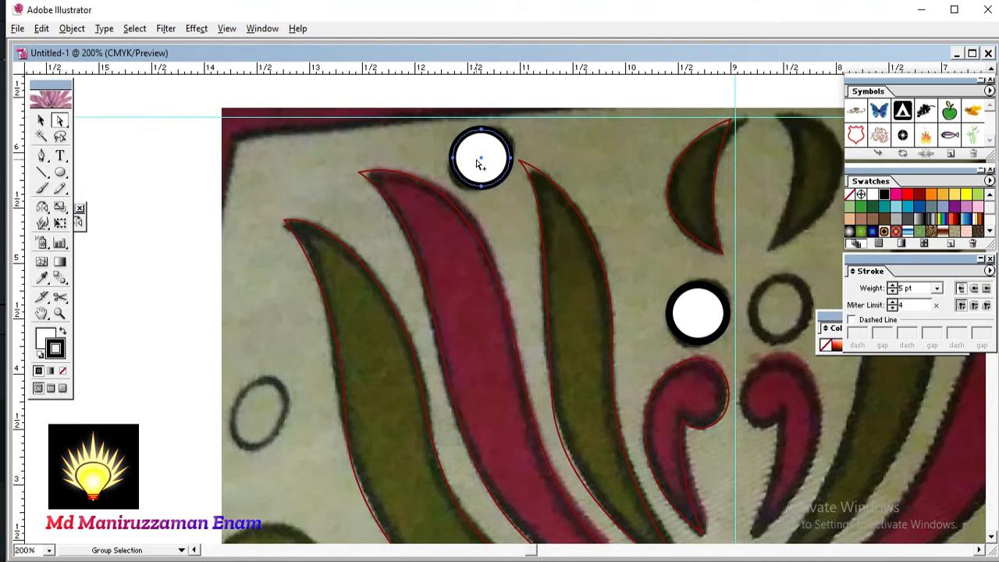
drag(478, 160, 273, 406)
Draw a small square in the blank area left of the image and place an identical second square below it
key(space)
drag(460, 351, 279, 334)
mouse_move(356, 351)
mouse_down()
mouse_move(319, 378)
mouse_move(308, 404)
mouse_move(317, 241)
mouse_move(371, 159)
mouse_up()
drag(381, 232, 480, 238)
drag(413, 256, 484, 331)
drag(415, 270, 453, 350)
key(ctrl+minus)
key(ctrl+minus)
key(ctrl+minus)
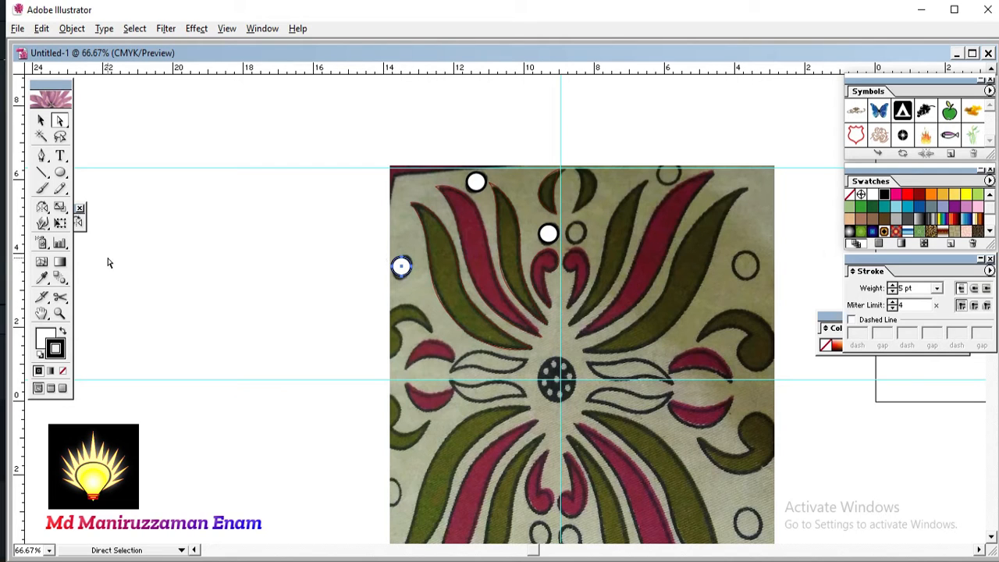
mouse_move(60, 172)
mouse_down()
mouse_move(92, 180)
mouse_move(75, 176)
mouse_up()
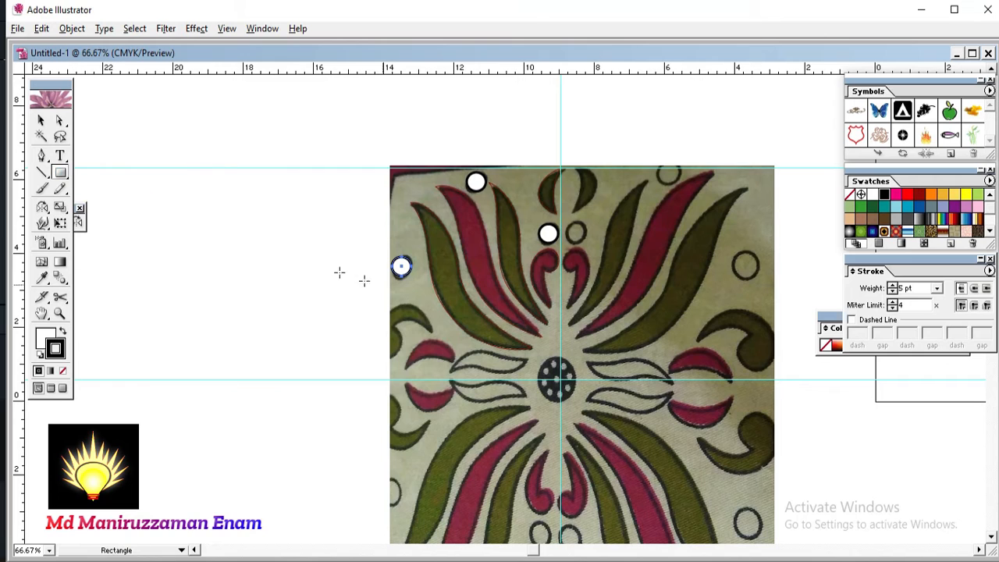
mouse_move(190, 193)
mouse_down()
mouse_move(236, 232)
mouse_move(210, 234)
mouse_move(211, 279)
mouse_up()
Fill the lower square with the petal green sampled from the image using the Eyedropper tool
click(41, 121)
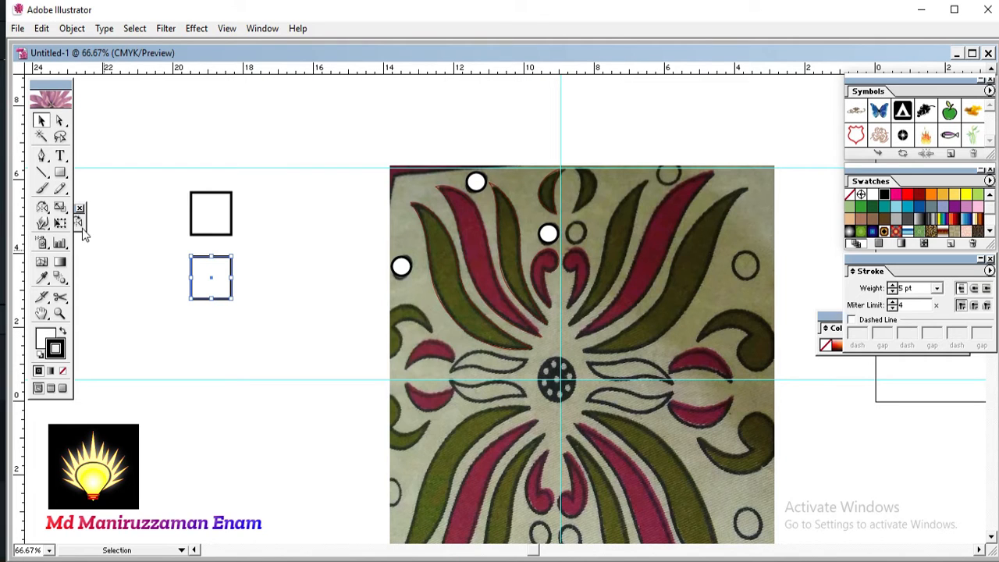
click(43, 280)
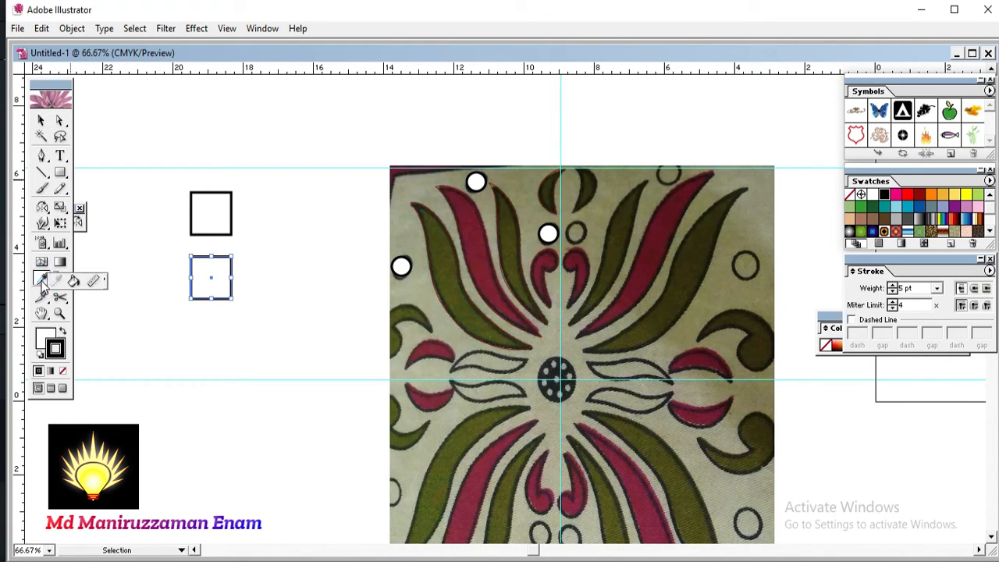
click(43, 281)
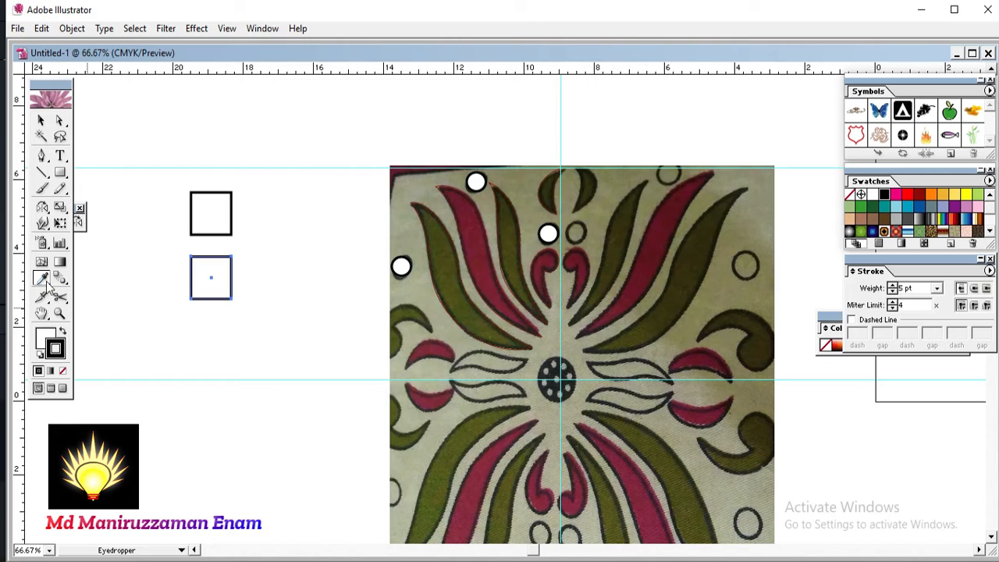
click(45, 281)
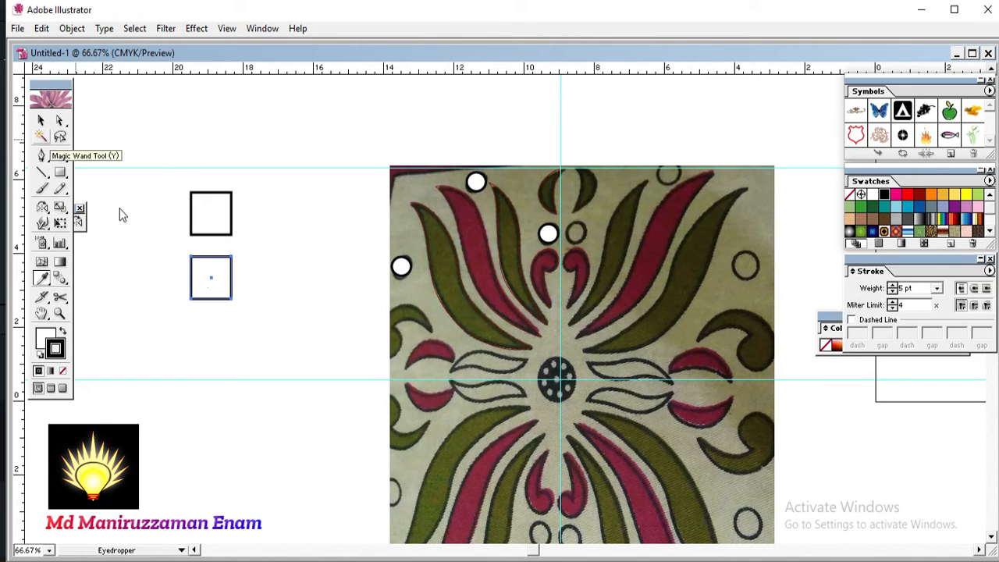
click(482, 312)
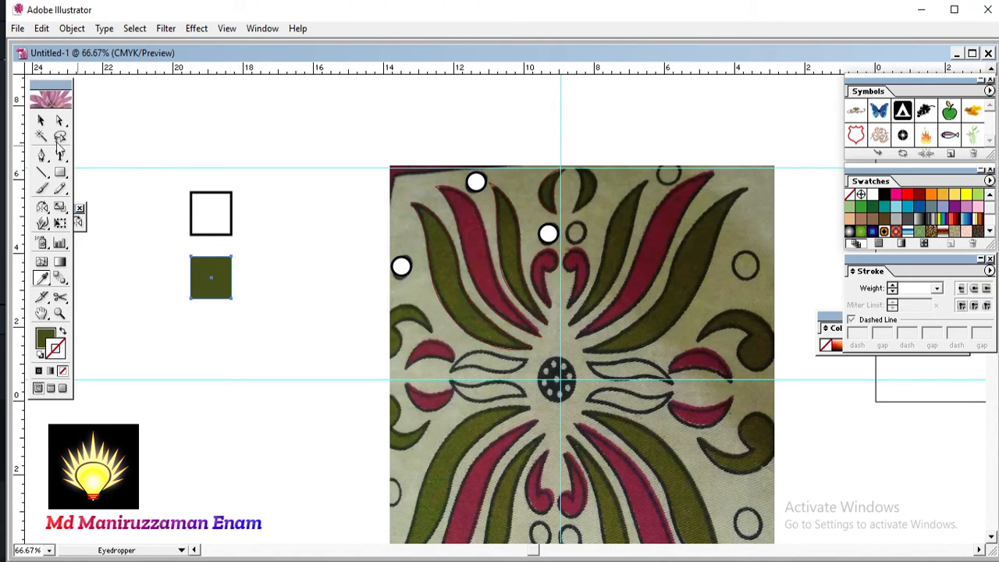
Fill the upper square with the petal red sampled from the image using the Eyedropper tool
click(42, 120)
click(221, 213)
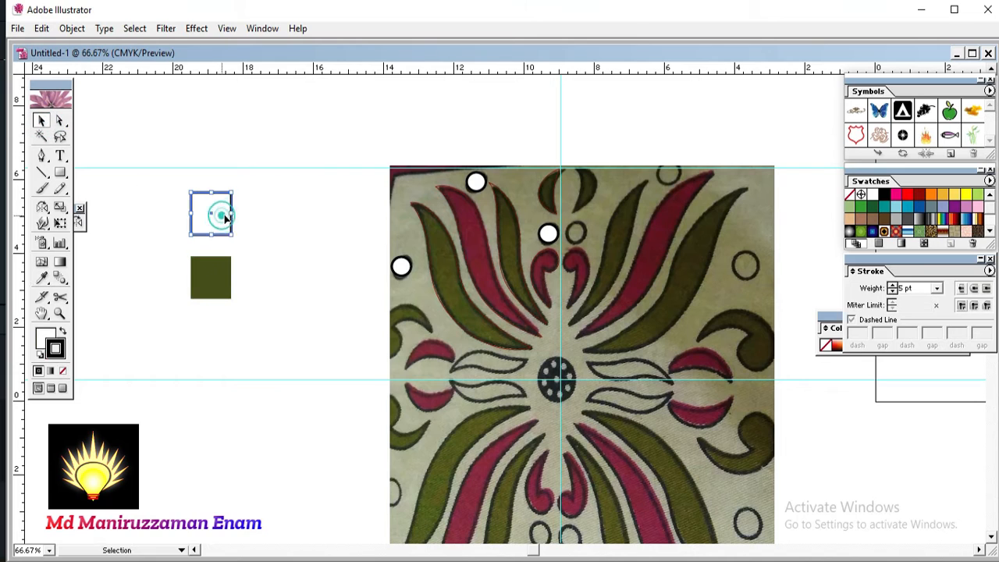
click(41, 279)
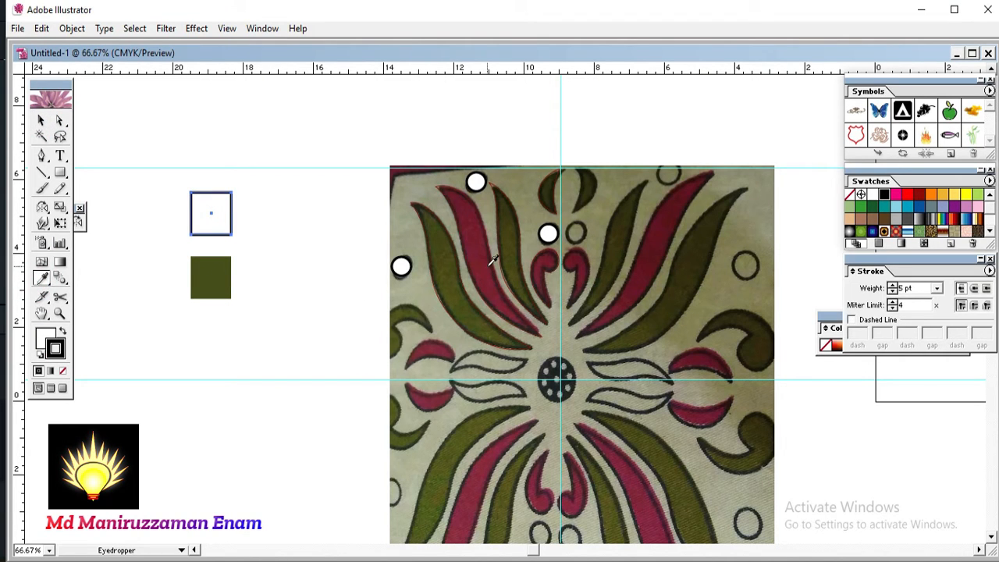
click(481, 264)
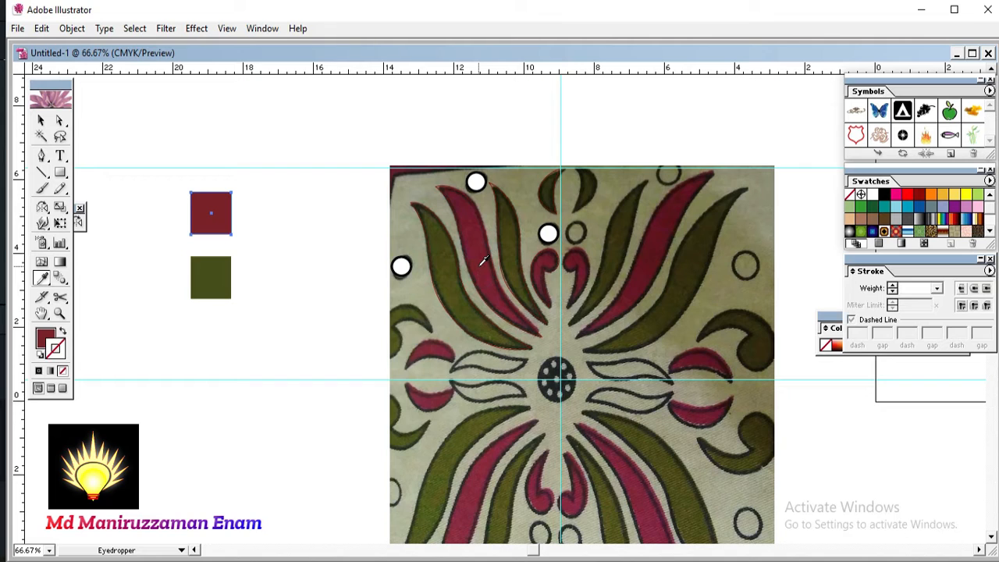
Select the two traced green petals and the traced crescent, and apply the green sample square's fill to them
click(40, 121)
click(200, 151)
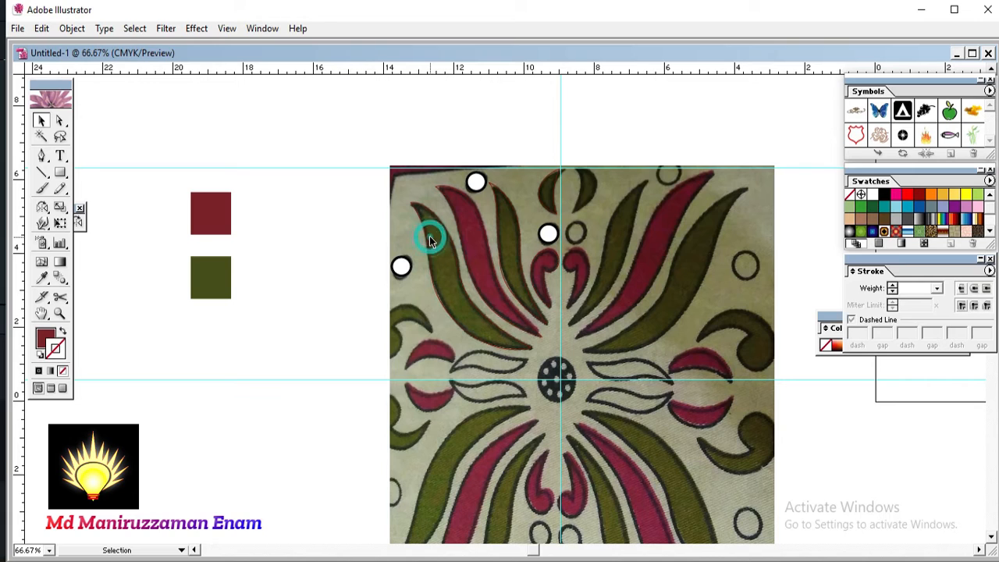
shift+click(519, 244)
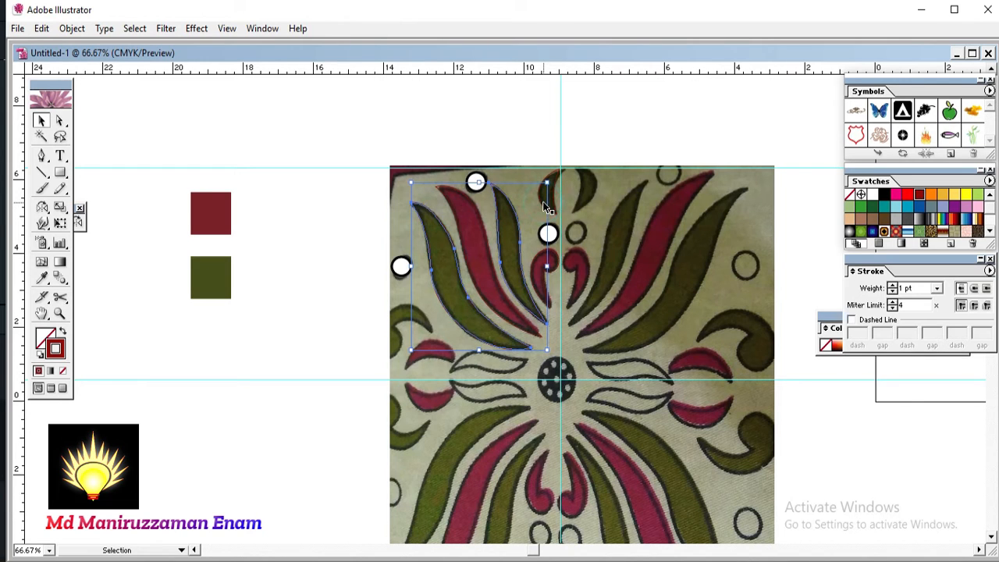
shift+click(555, 178)
click(42, 278)
click(219, 268)
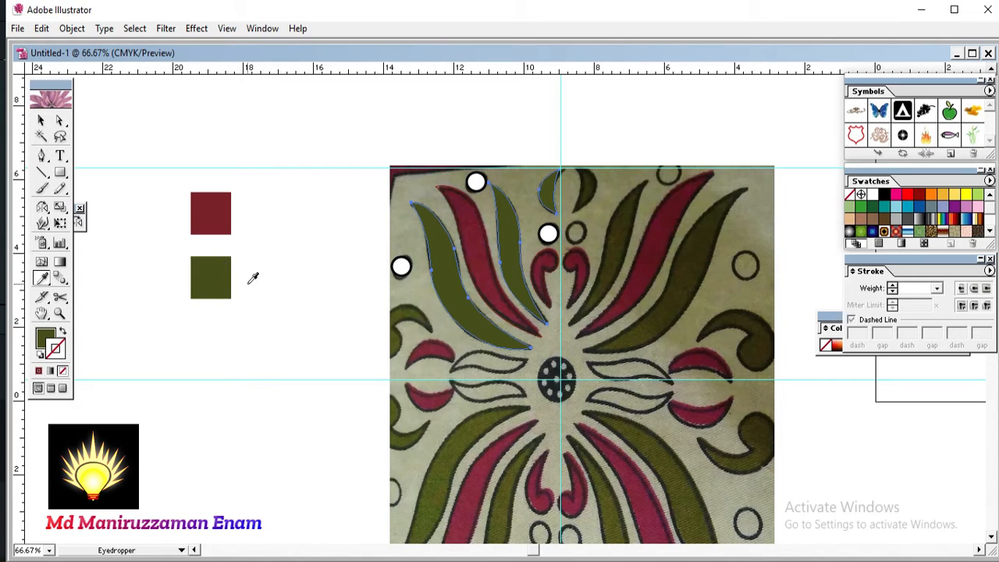
Select the traced red petal and apply the red sample square's fill to it
click(40, 121)
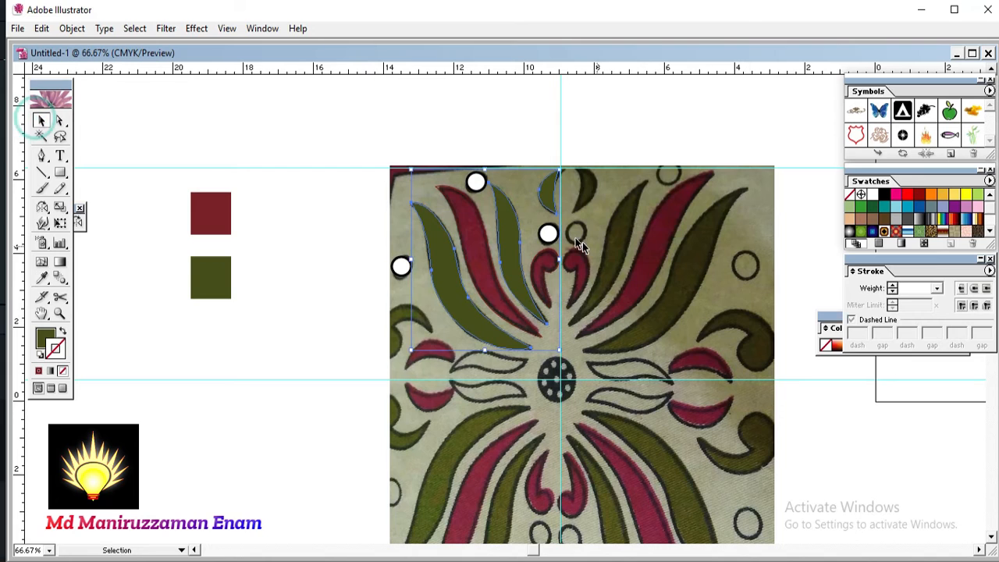
click(485, 236)
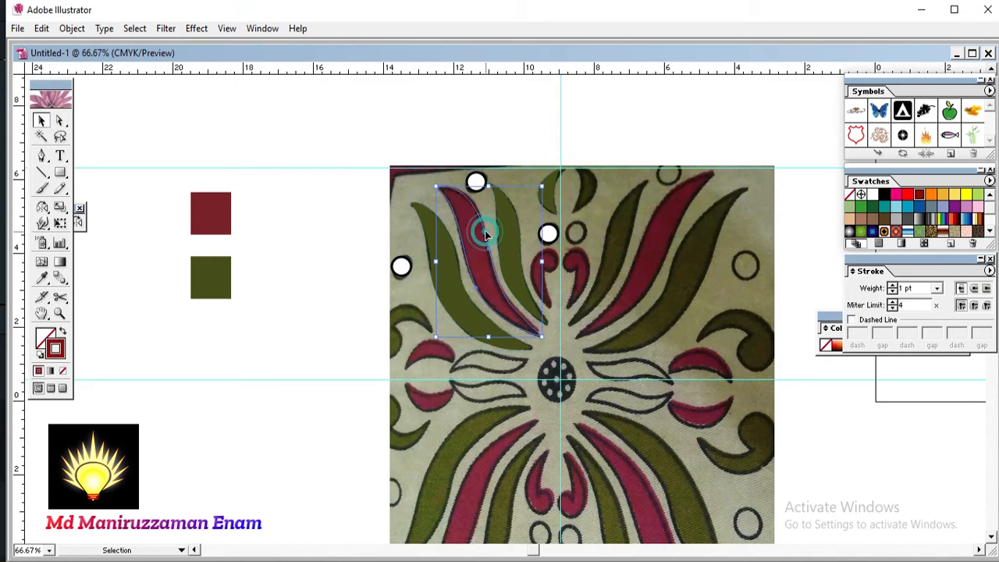
click(49, 278)
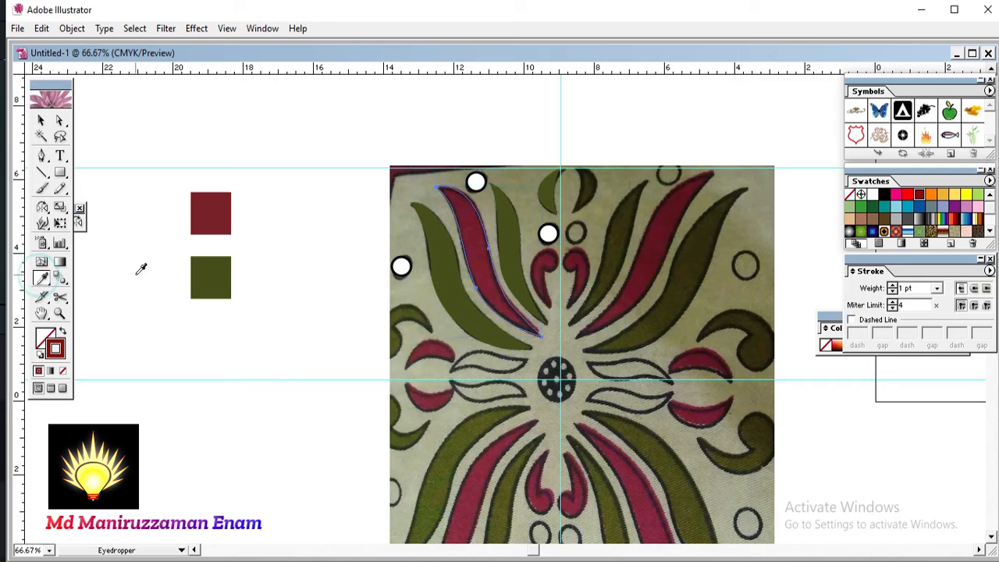
click(216, 206)
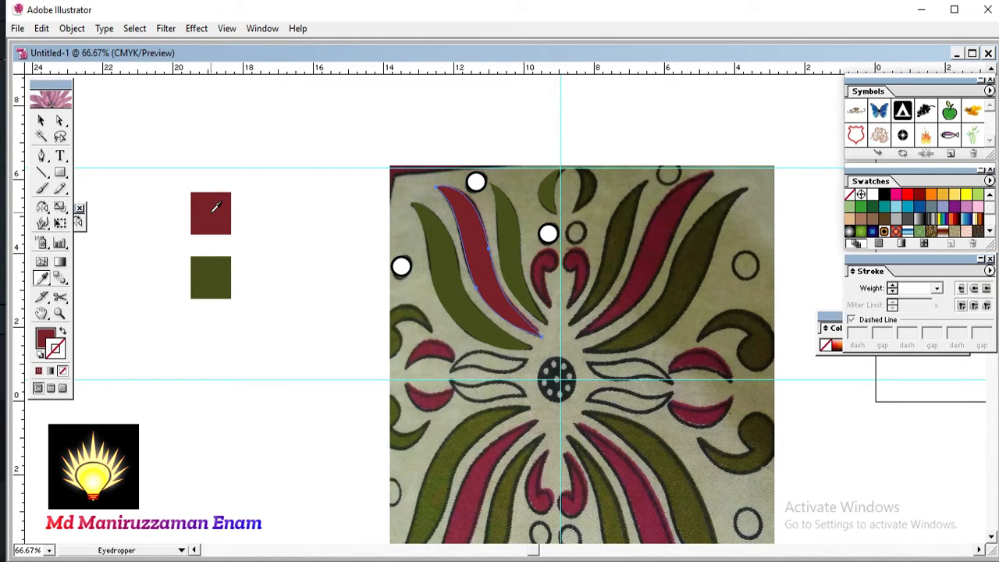
Select the traced comma-shaped petal just left of the vertical guide and apply the red sample square's fill to it
key(v)
ctrl+click(554, 268)
key(ctrl)
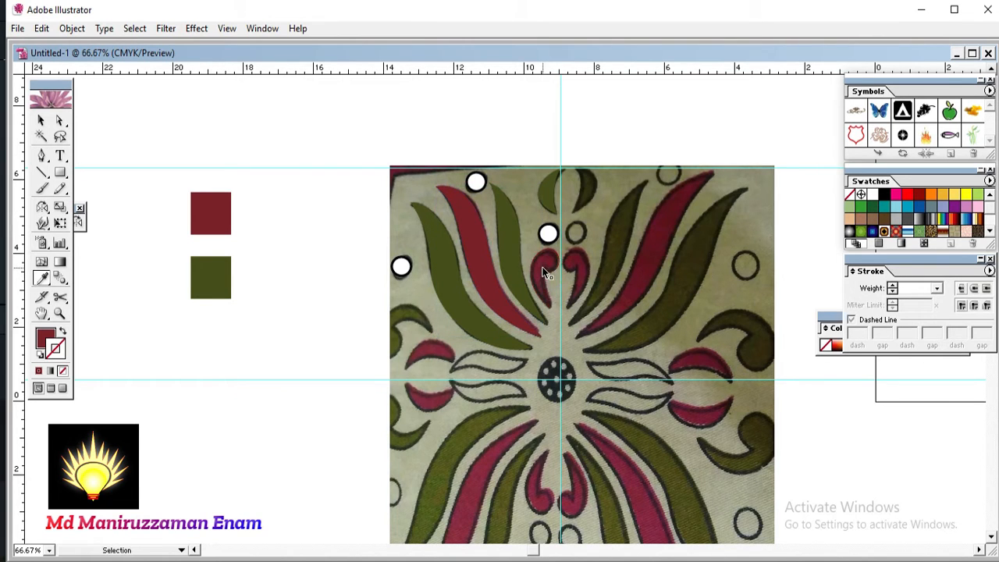
ctrl+click(544, 272)
click(226, 211)
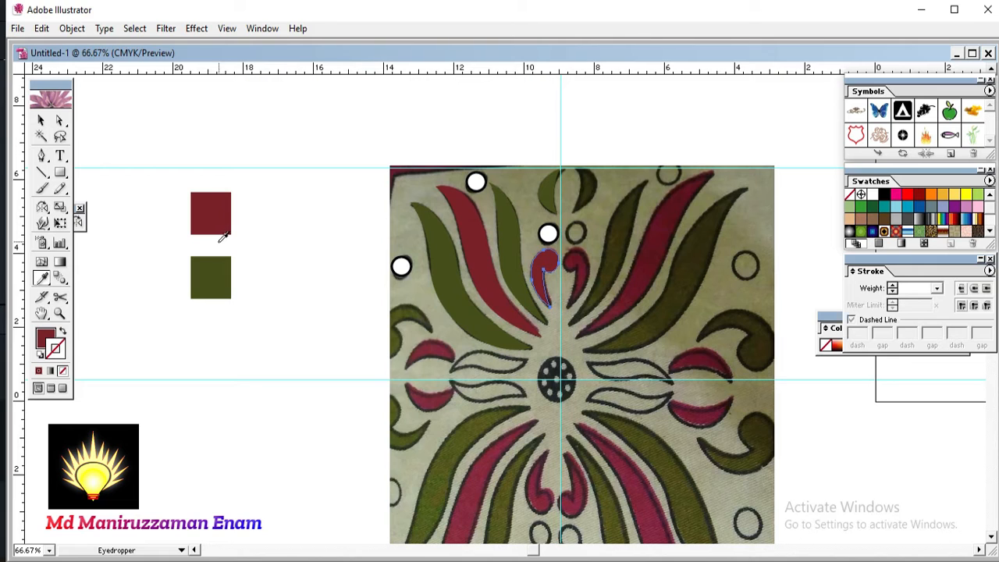
Start tracing the upper outlined leaf left of the flower centre with the Pen tool, from its outer tip to its crest
click(41, 155)
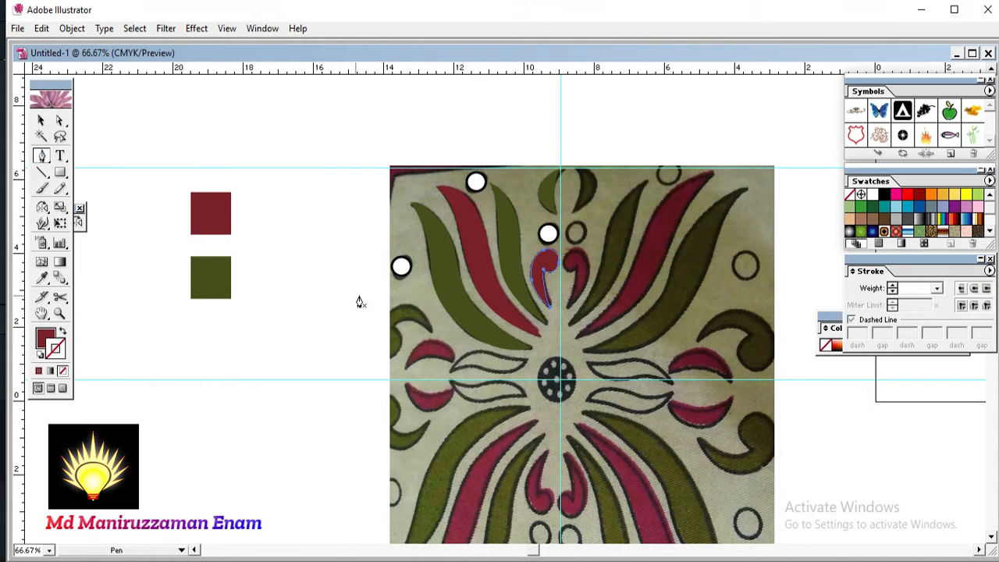
ctrl+click(499, 332)
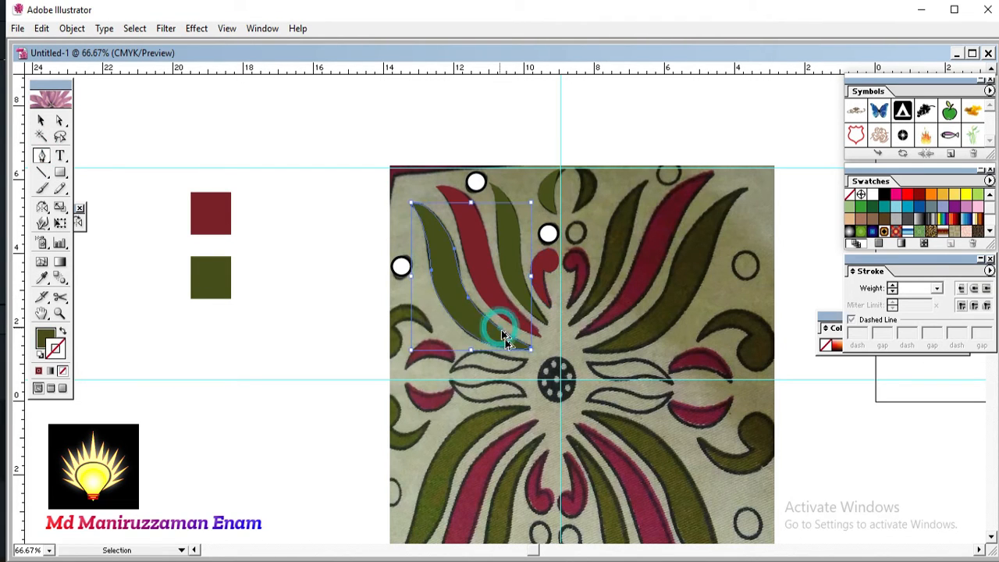
key(ctrl+space)
click(504, 382)
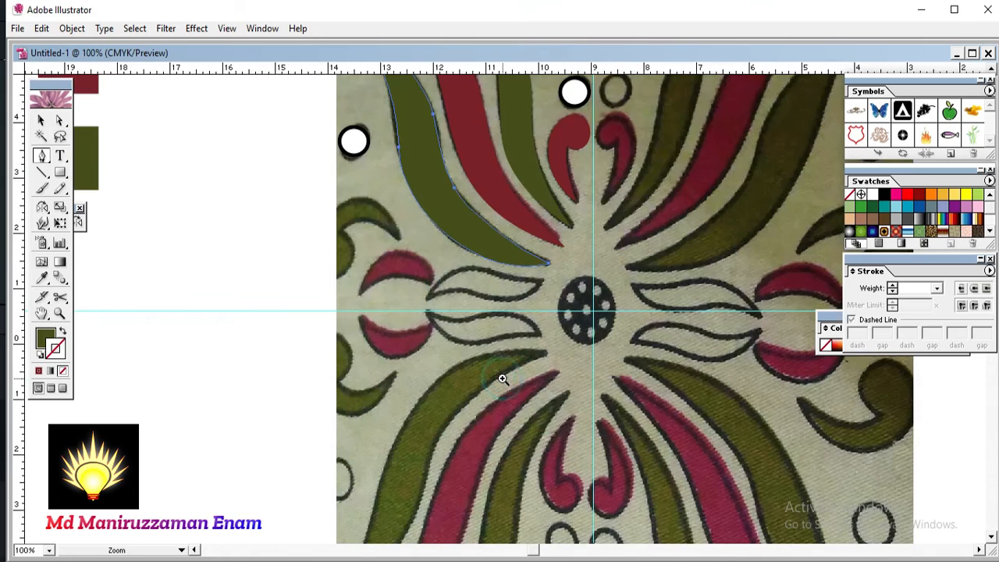
click(503, 378)
scroll(446, 319, up, 3)
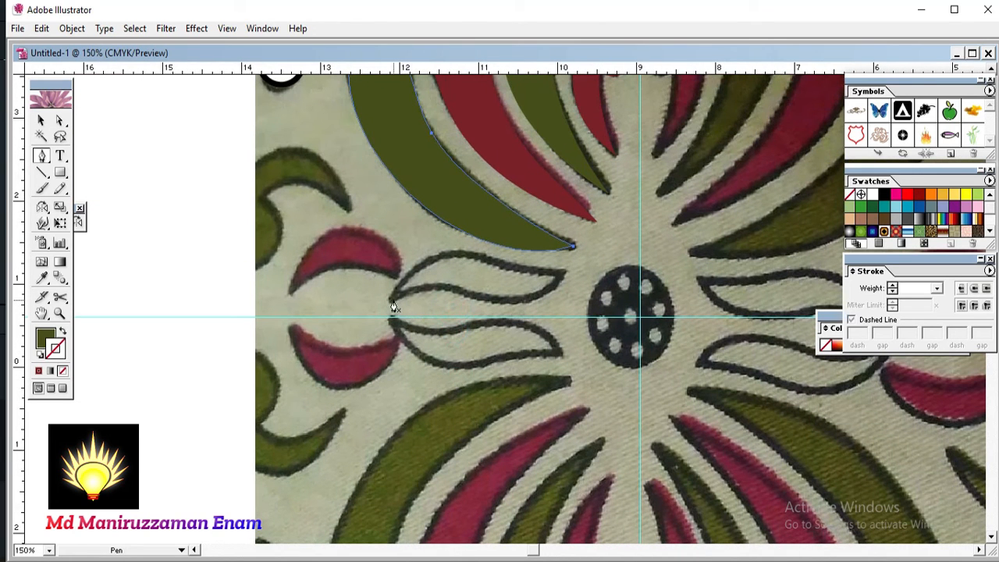
click(391, 300)
drag(467, 251, 518, 260)
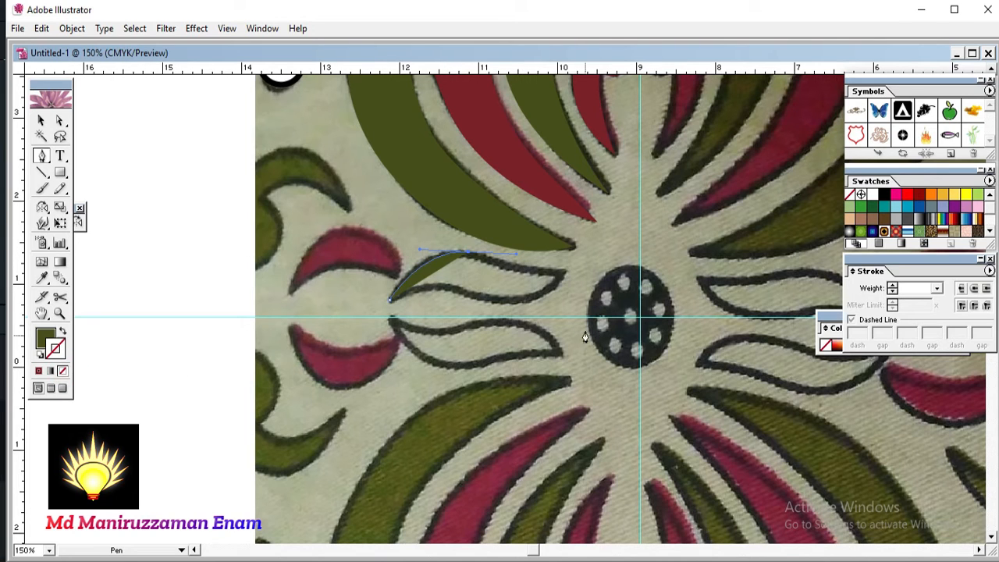
Remove both the fill and the stroke from the leaf path being traced
click(37, 355)
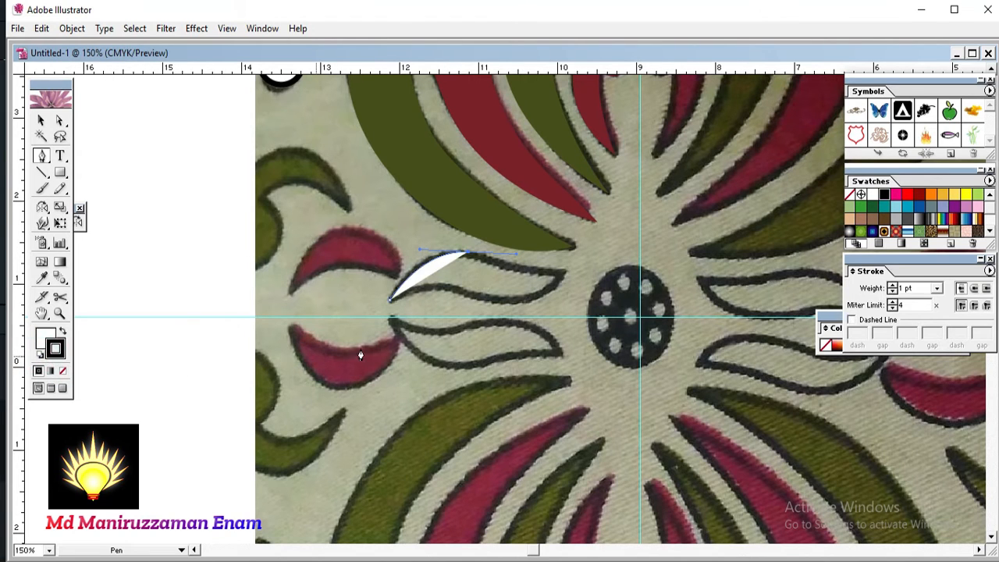
click(61, 372)
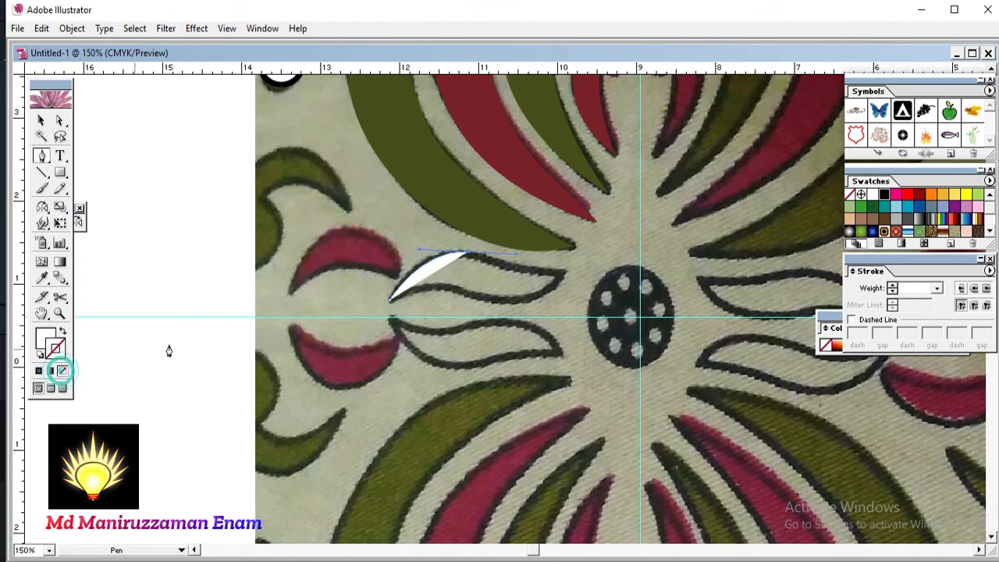
click(38, 356)
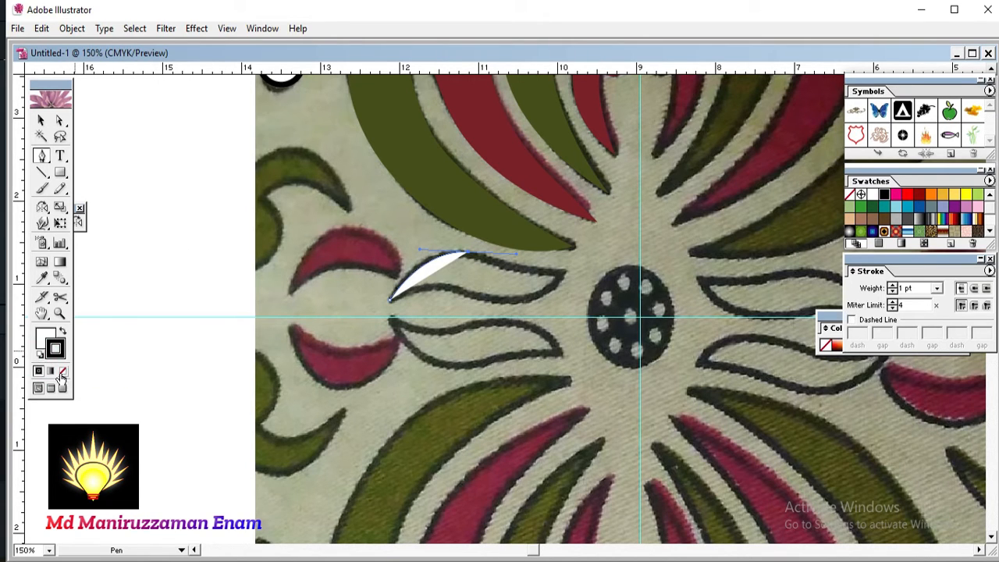
click(62, 371)
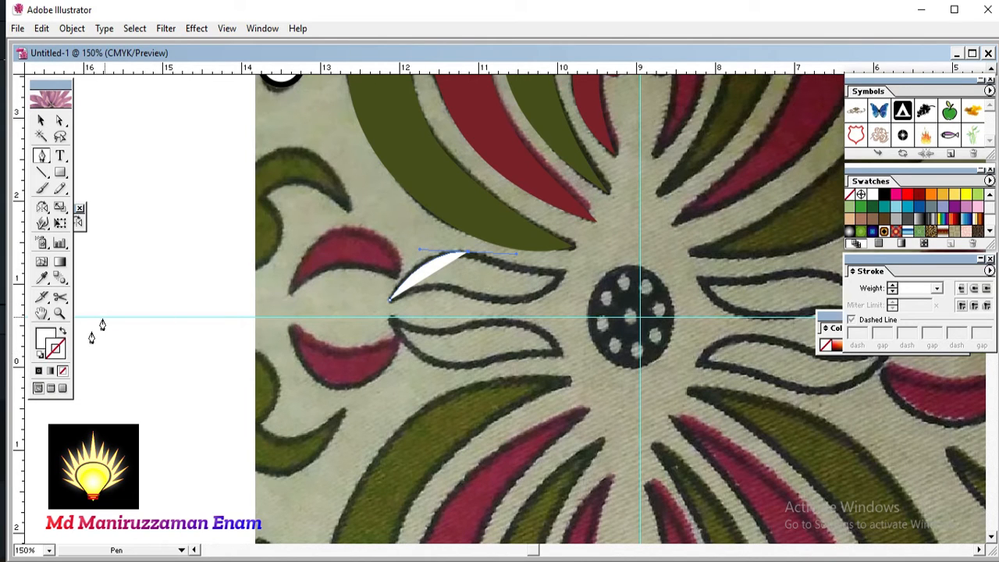
click(62, 371)
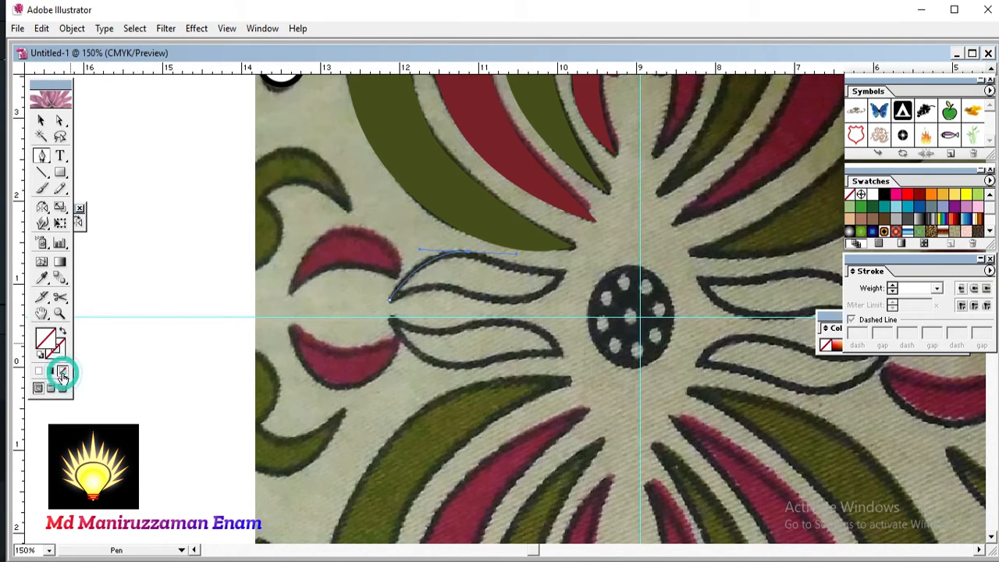
Continue the leaf path from its crest along the upper edge to the inner tip beside the flower centre
click(468, 252)
drag(565, 271, 616, 271)
alt+click(566, 279)
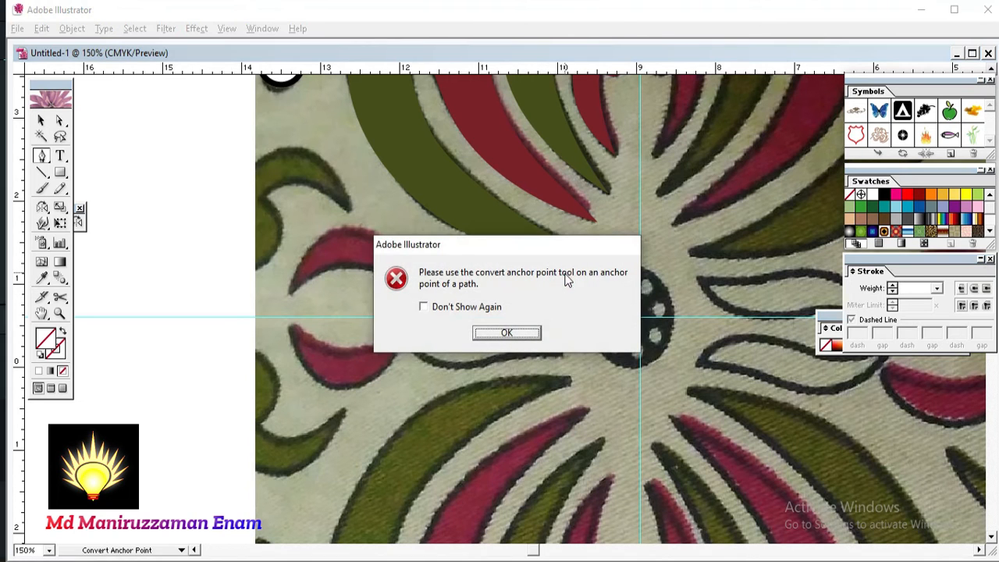
click(503, 331)
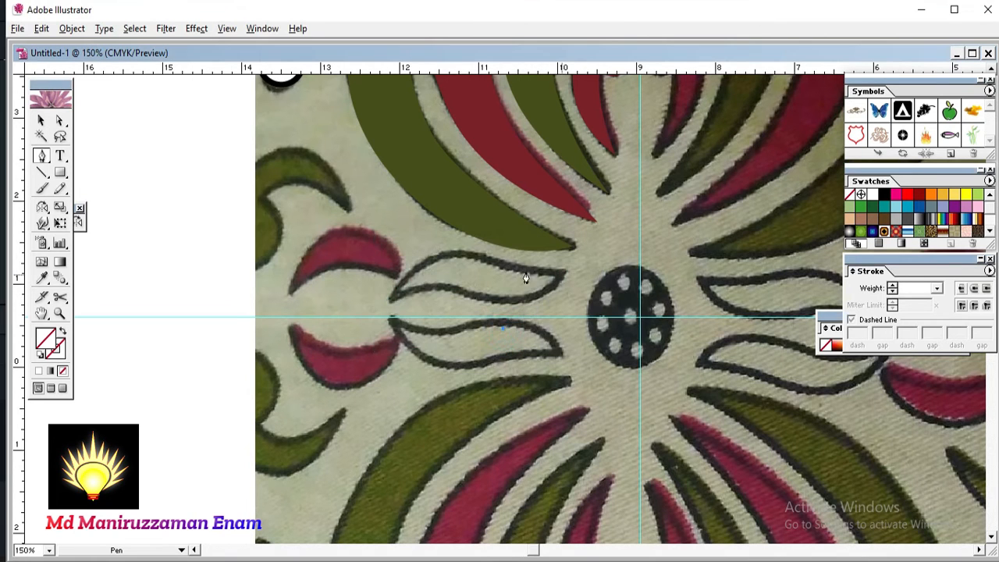
Resume the leaf path at its inner tip, trace the lower edge back to the outer tip and deselect the closed shape
click(42, 119)
click(442, 260)
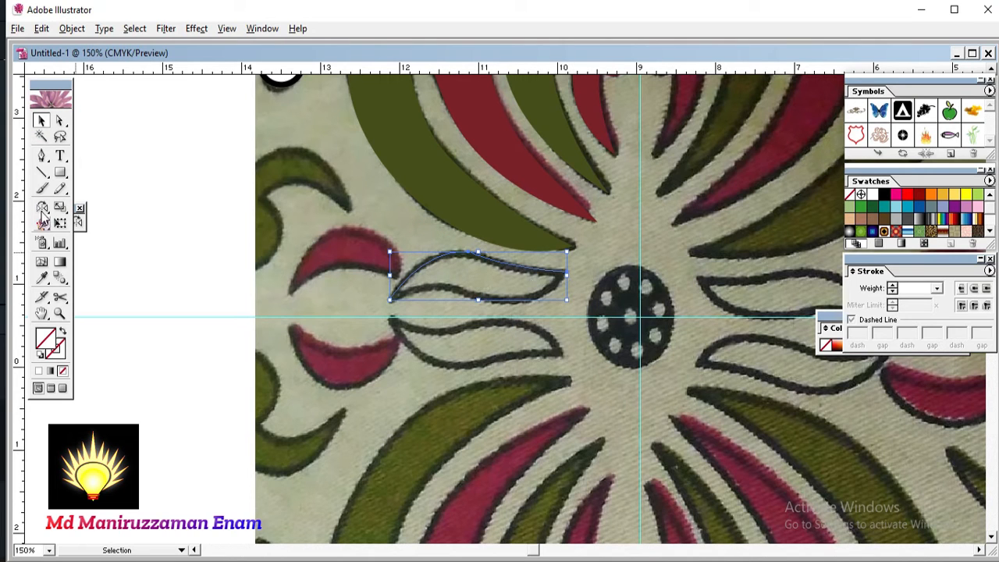
click(43, 156)
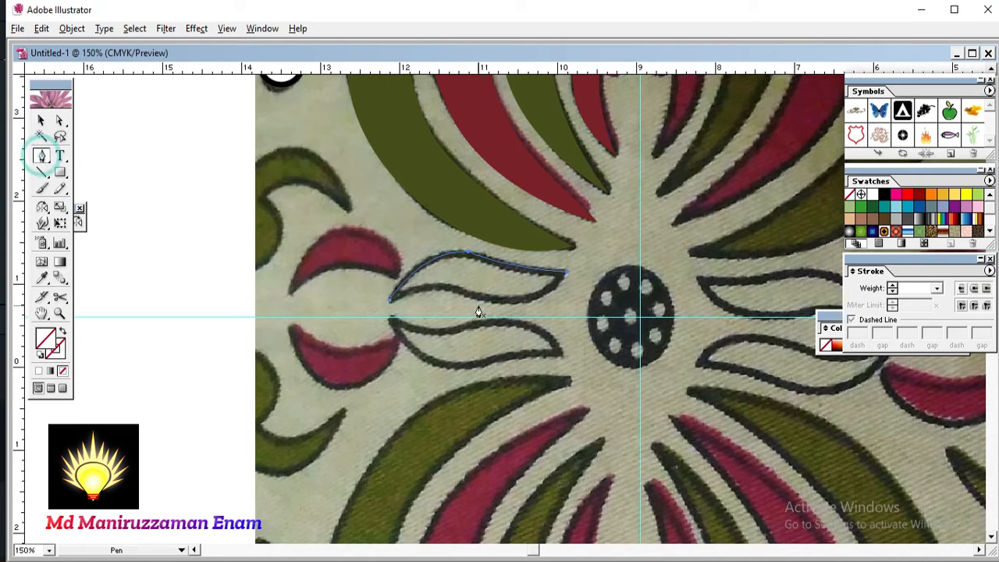
click(567, 272)
drag(479, 303, 403, 269)
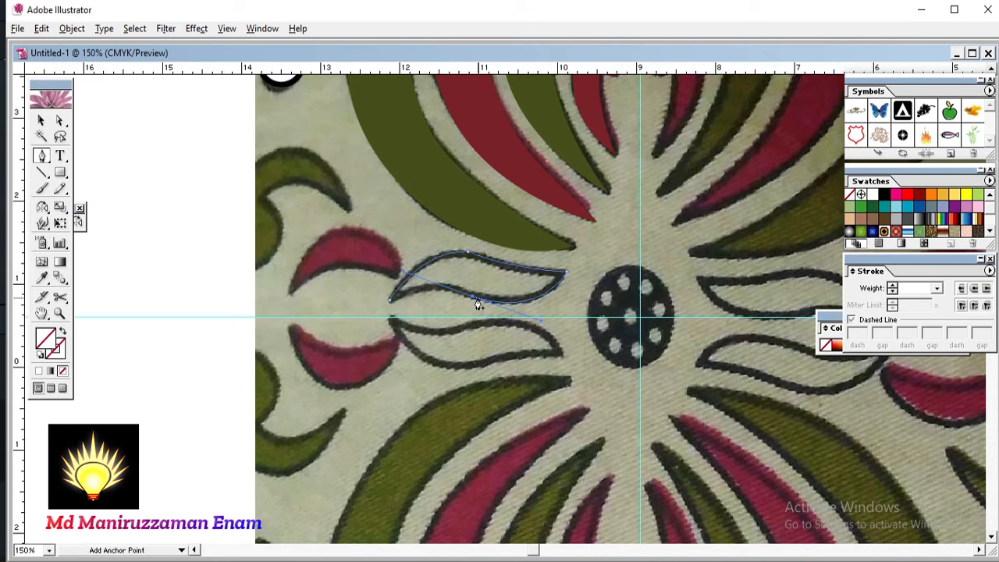
click(390, 305)
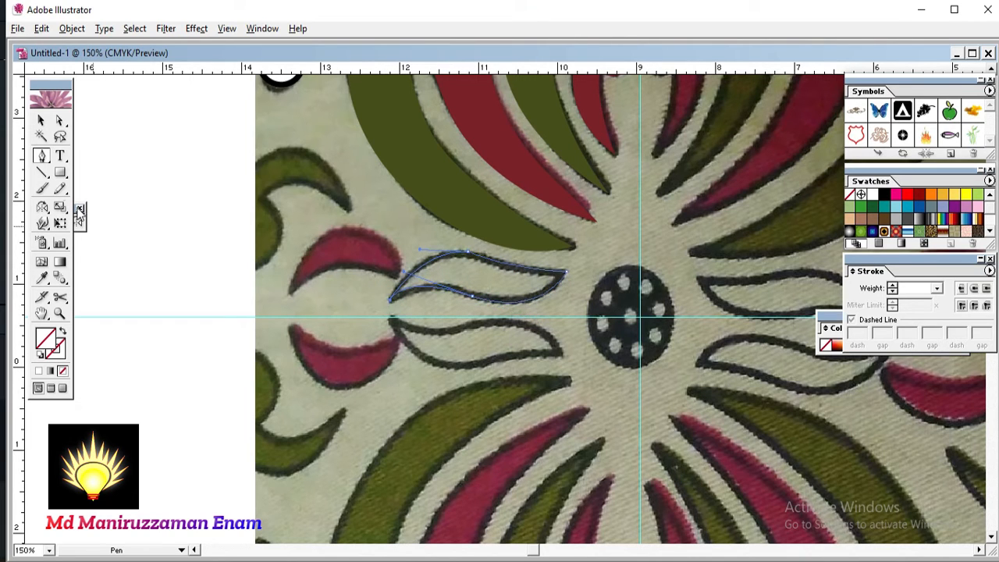
click(42, 122)
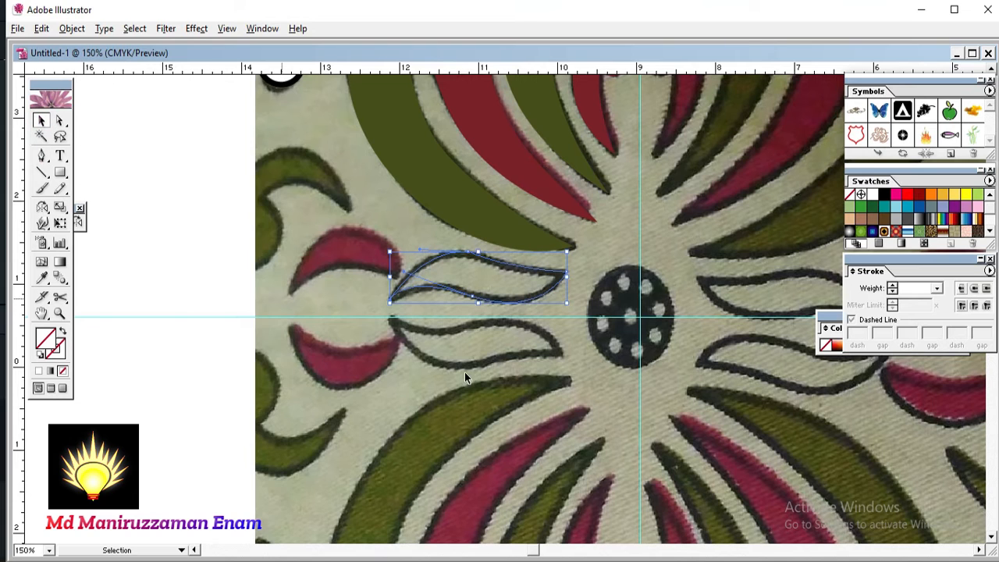
click(203, 252)
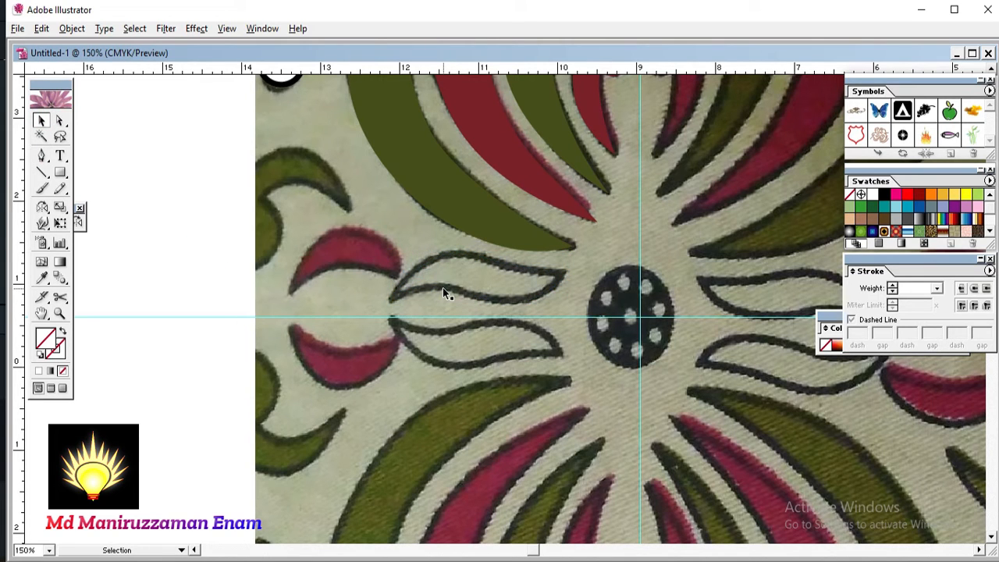
Give the traced leaf a 5 pt black stroke with no fill
click(443, 289)
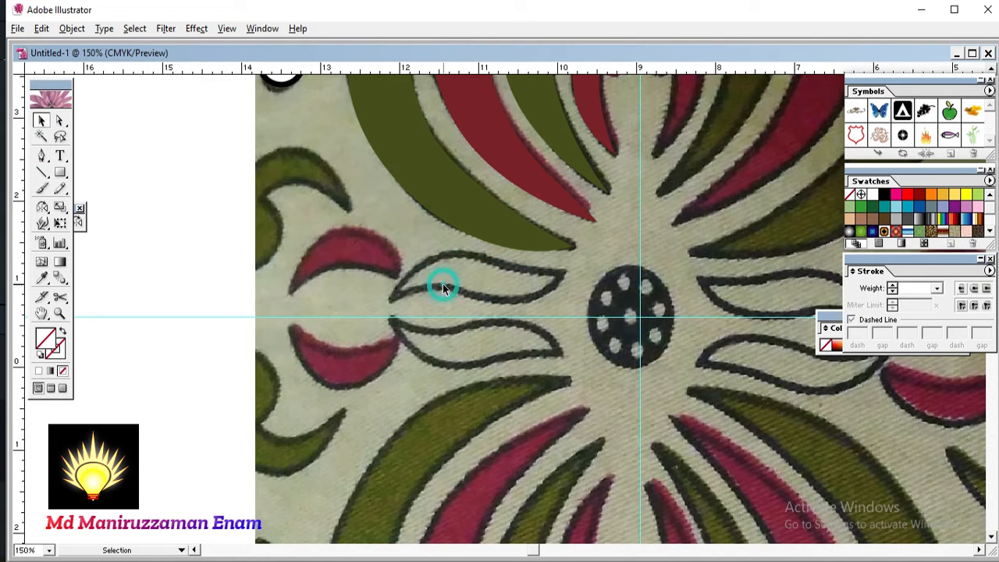
click(937, 288)
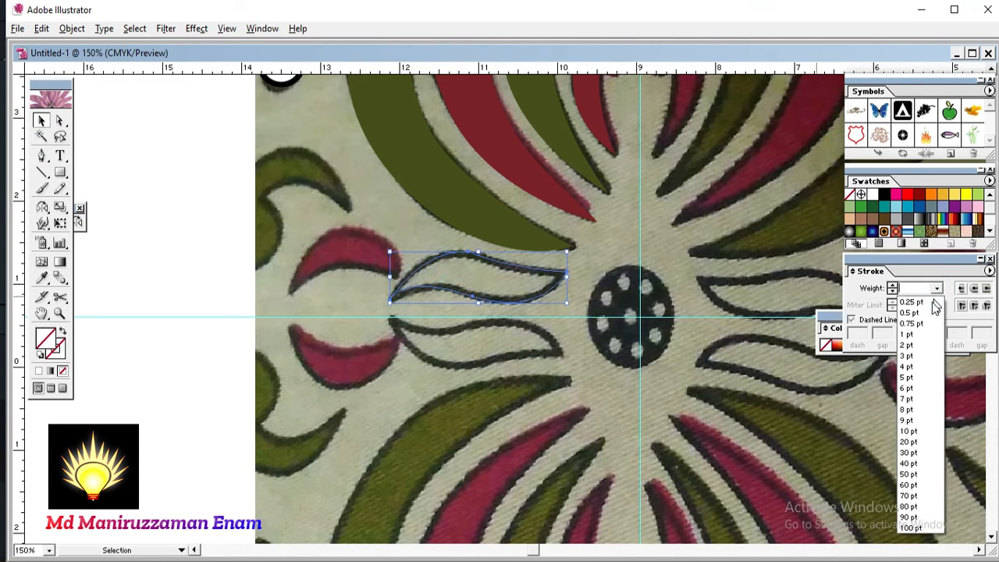
click(918, 380)
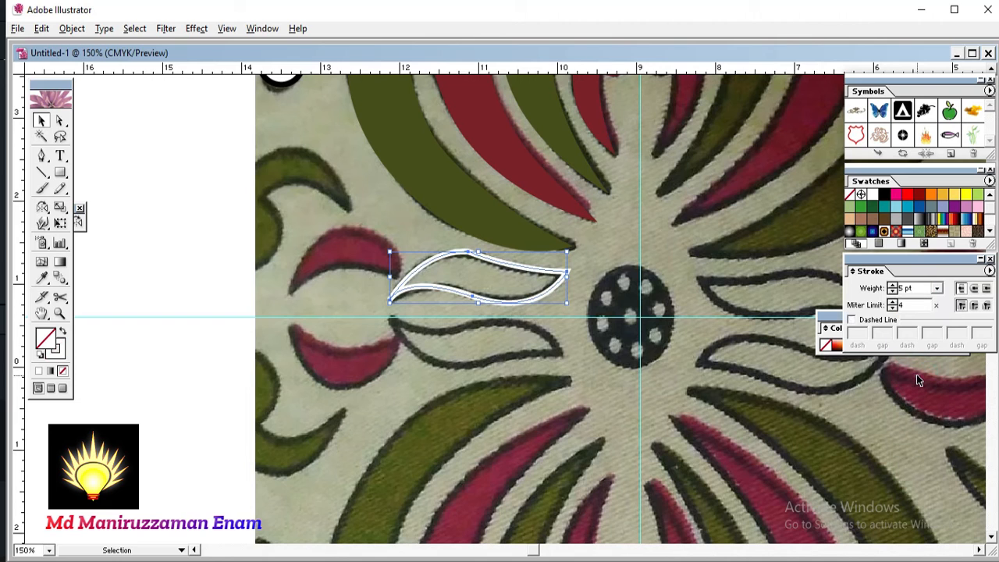
click(883, 197)
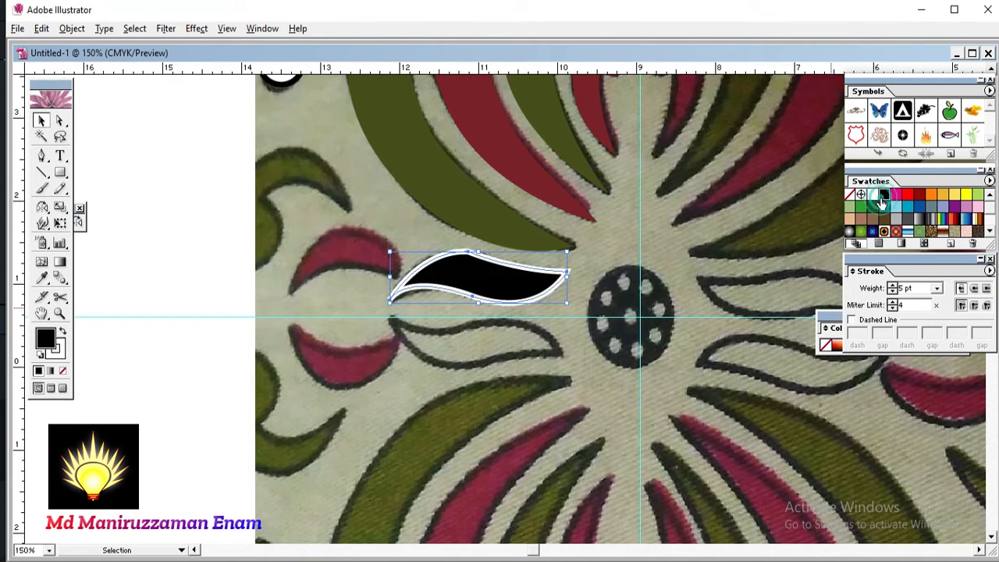
click(62, 372)
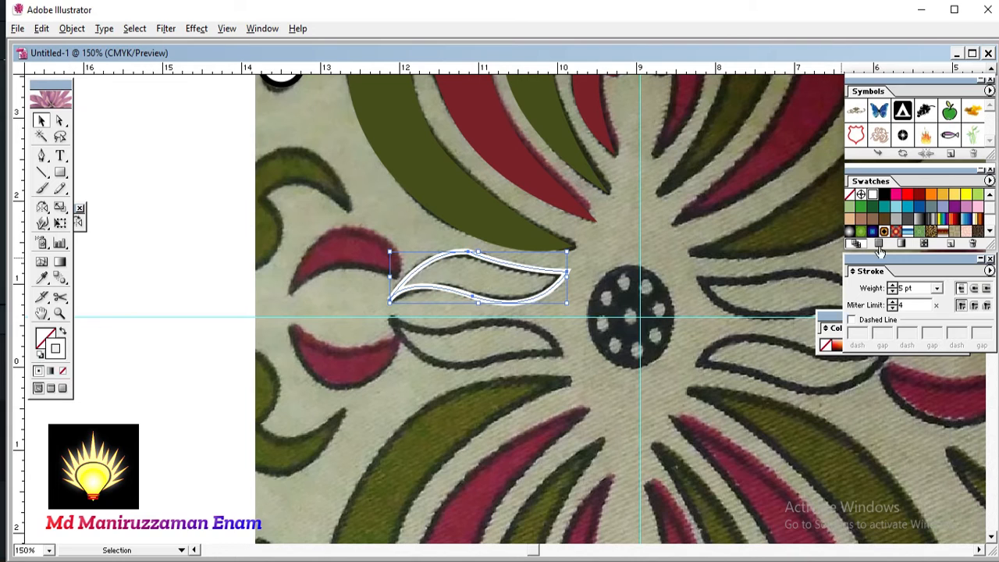
click(884, 194)
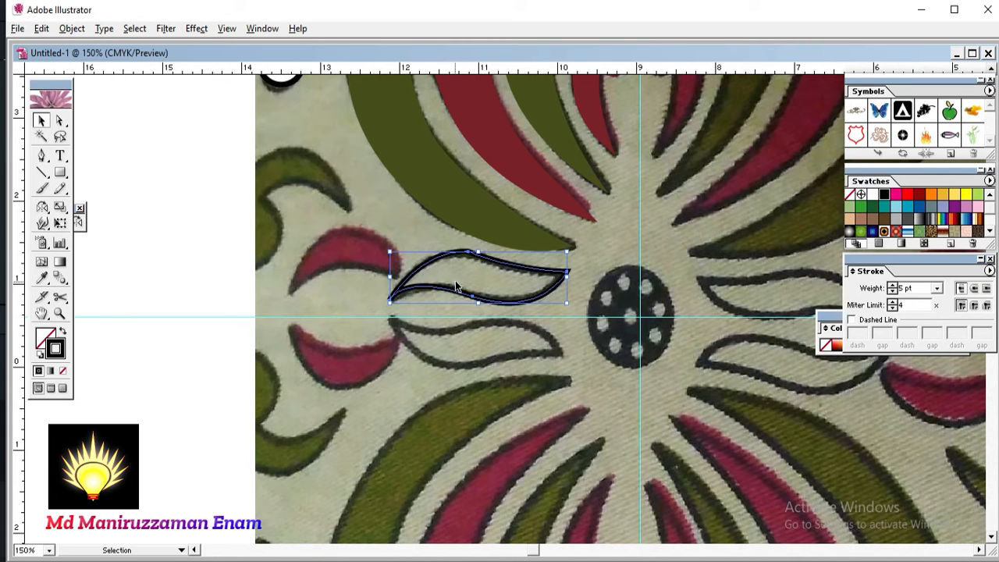
click(155, 268)
Adjust the direction handles of the leaf's crest anchor with the Direct Selection tool to refine the upper edge
click(61, 120)
click(471, 254)
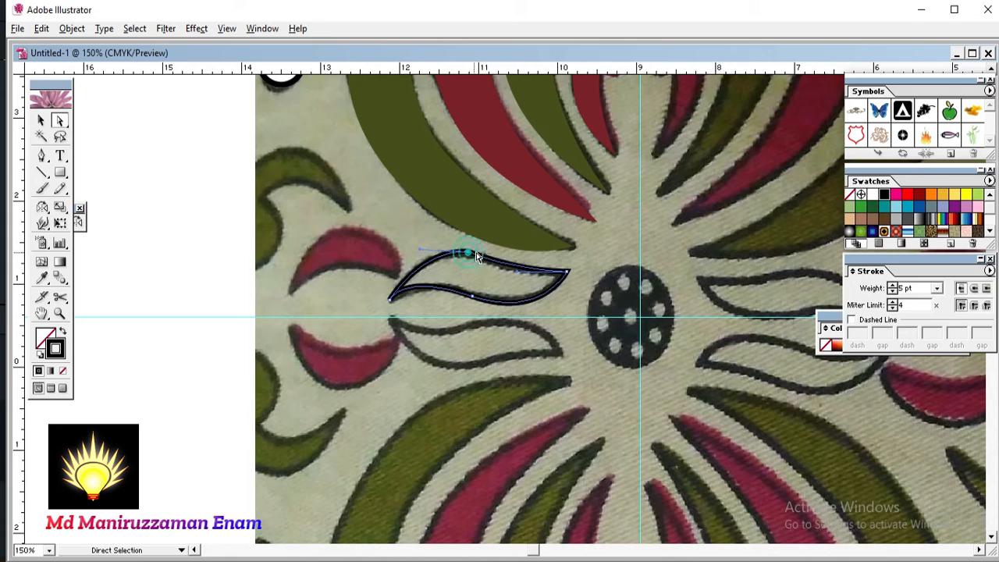
drag(420, 249, 420, 242)
click(517, 273)
click(519, 273)
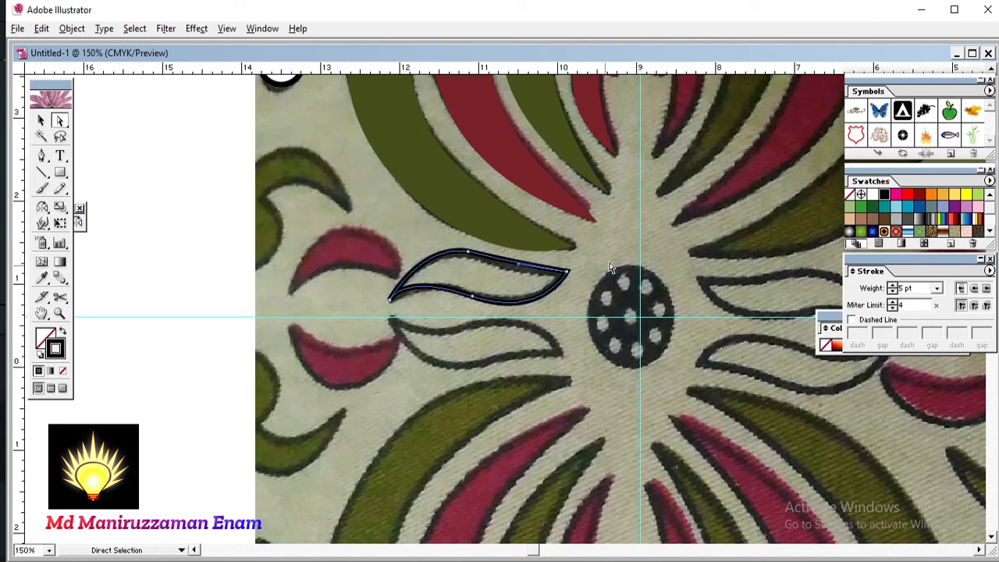
click(334, 299)
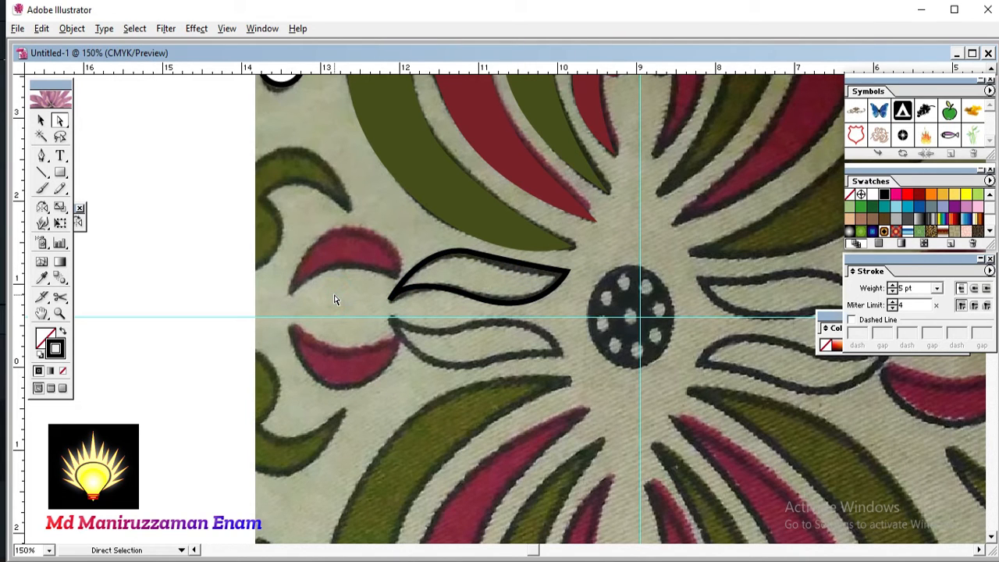
Trace the upper red crescent left of the leaf as a closed Pen path and deselect it
key(p)
click(289, 292)
drag(336, 231, 372, 223)
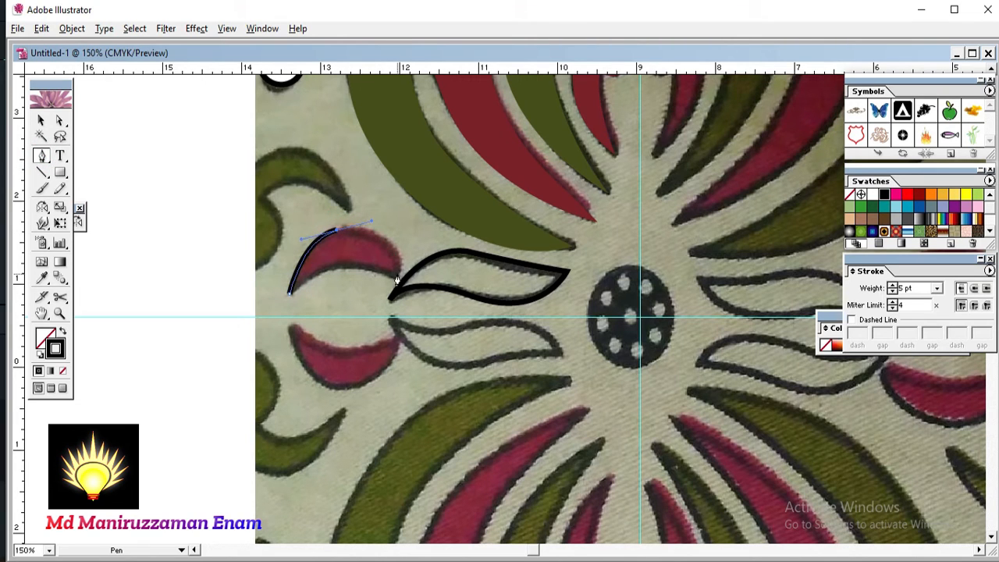
mouse_move(396, 278)
mouse_down()
mouse_move(393, 299)
mouse_move(371, 264)
mouse_up()
drag(291, 297, 266, 327)
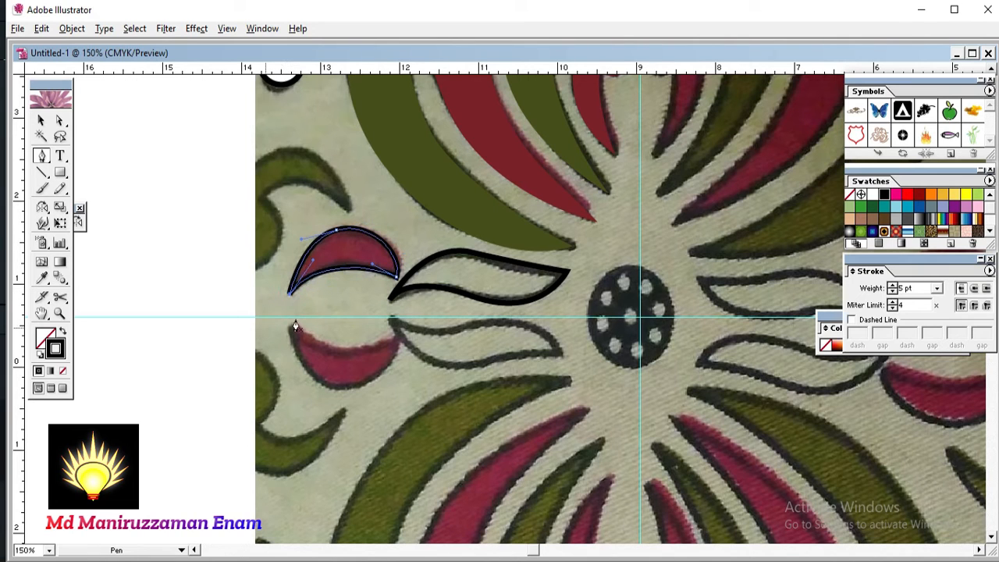
click(40, 121)
click(136, 201)
Set the traced crescent's black outline to 2 pt and deselect it
click(46, 338)
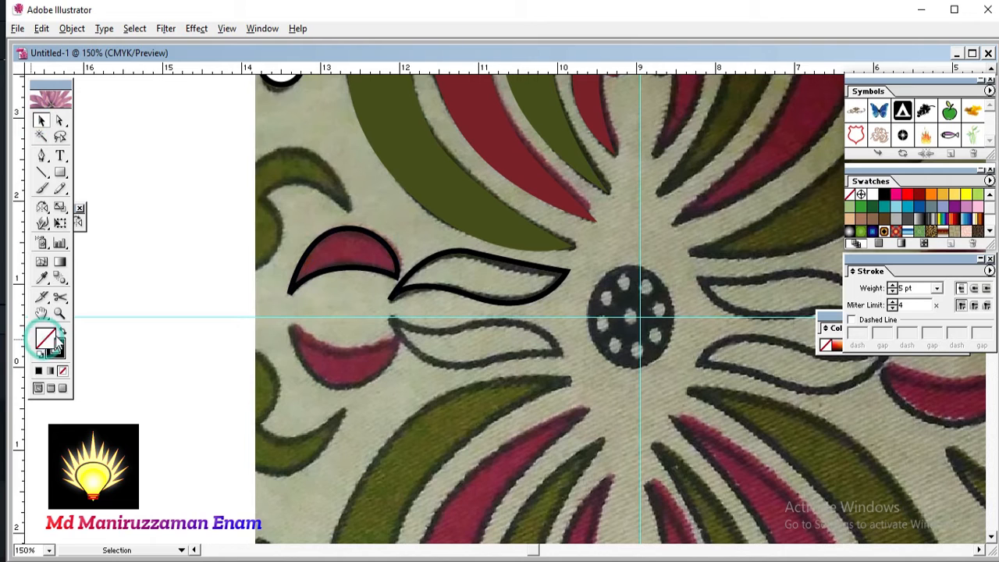
click(63, 331)
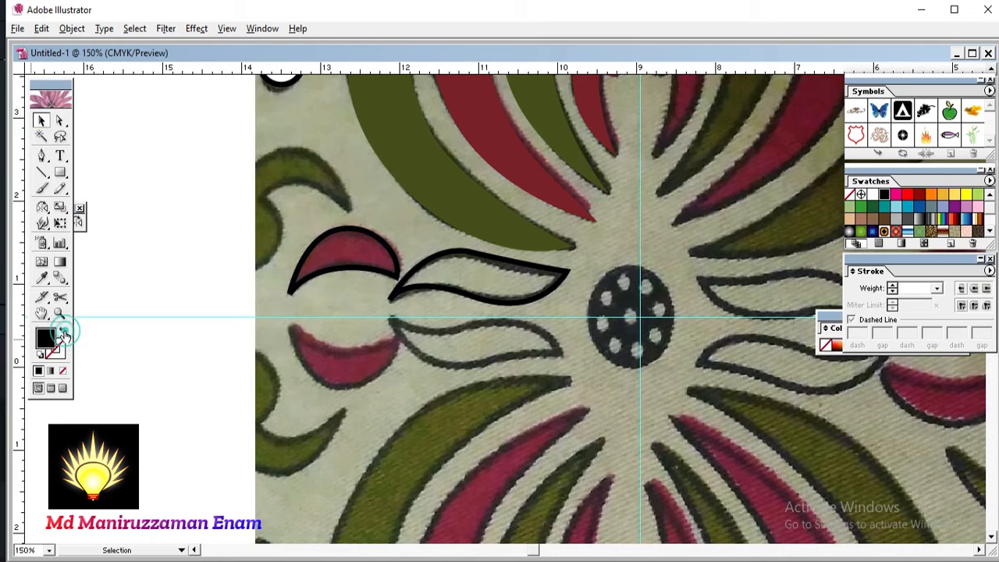
click(341, 269)
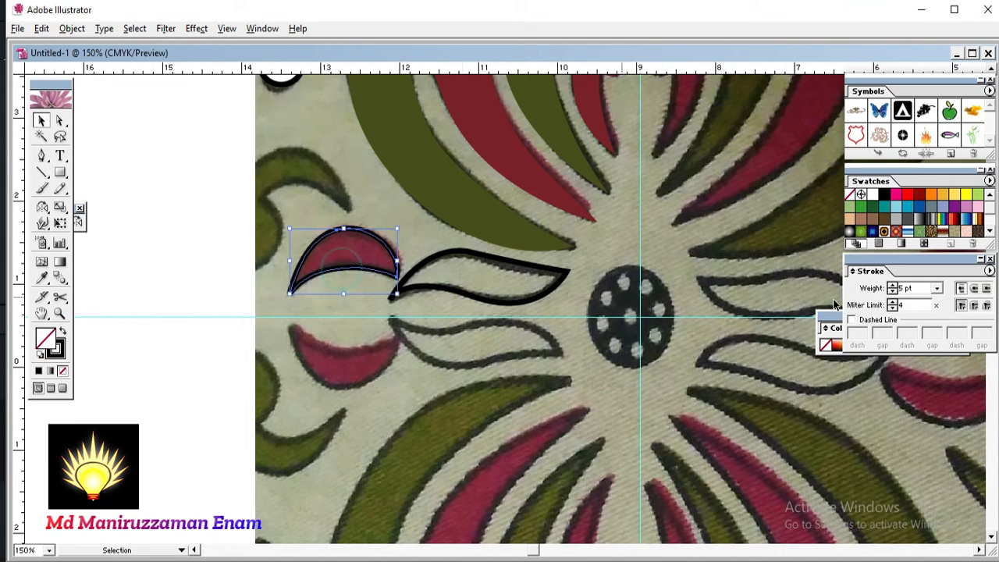
click(938, 289)
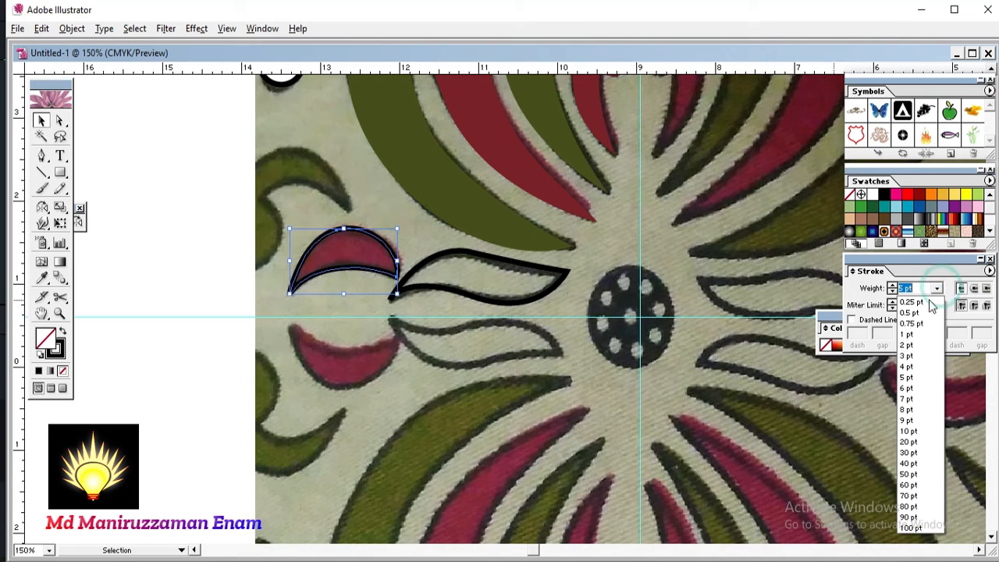
click(908, 346)
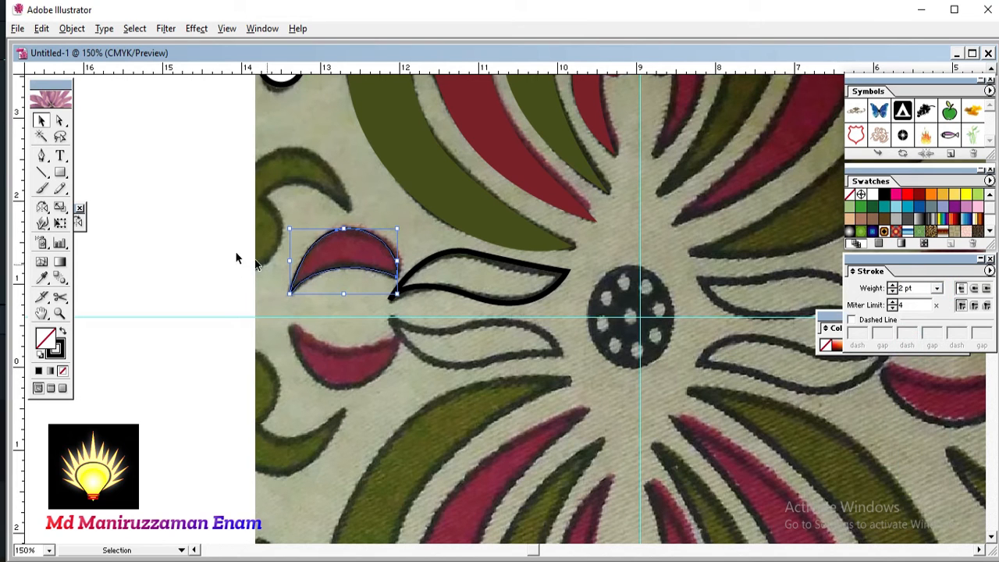
click(196, 248)
Give the three large upper-left petals and the red comma shape beside them a 2 pt stroke
click(422, 206)
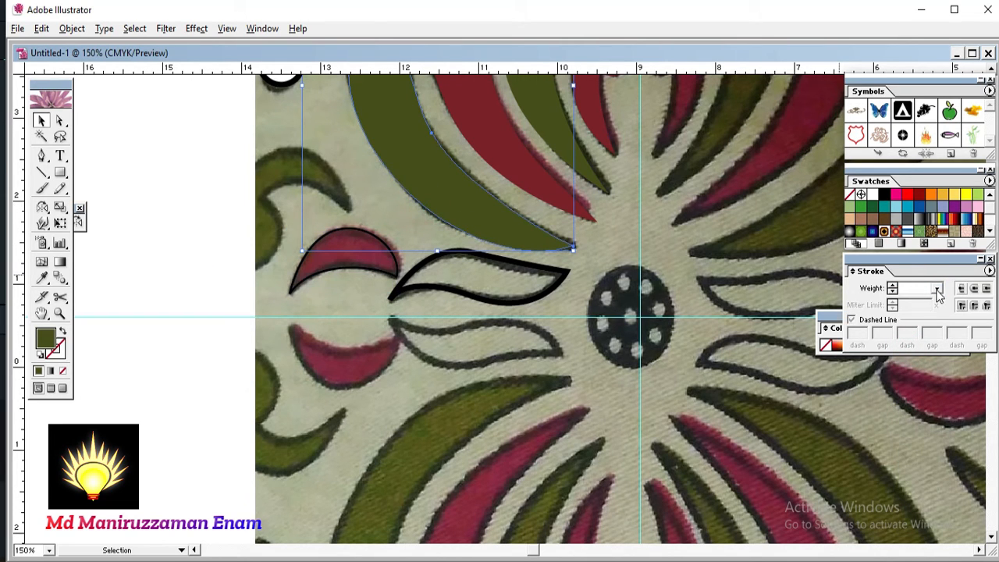
shift+click(527, 197)
shift+click(578, 135)
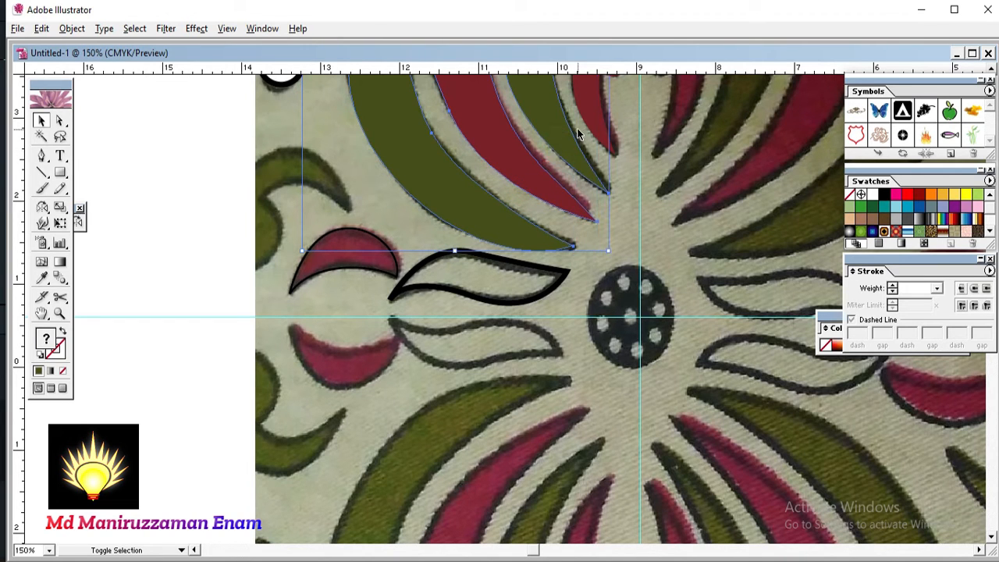
shift+click(585, 123)
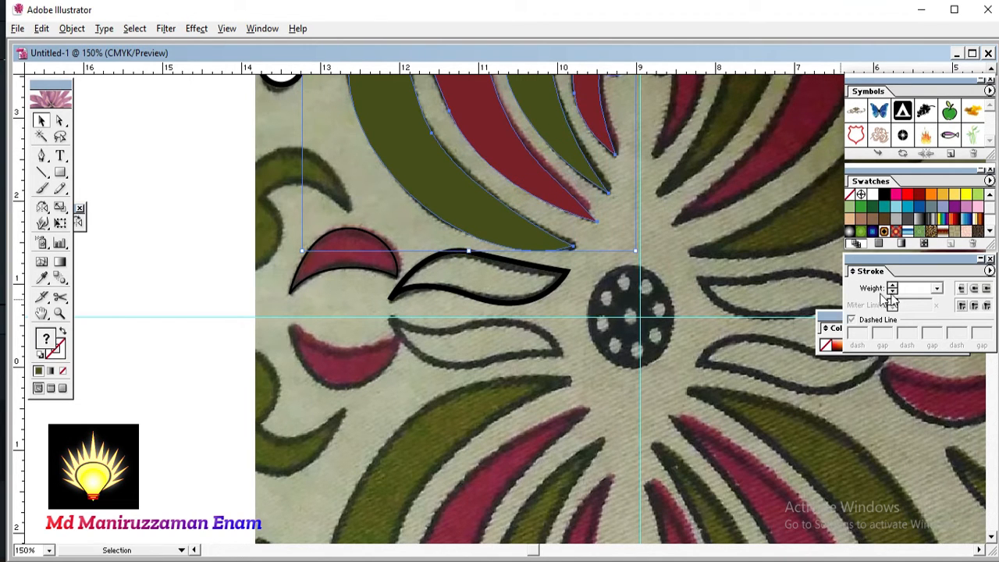
click(937, 291)
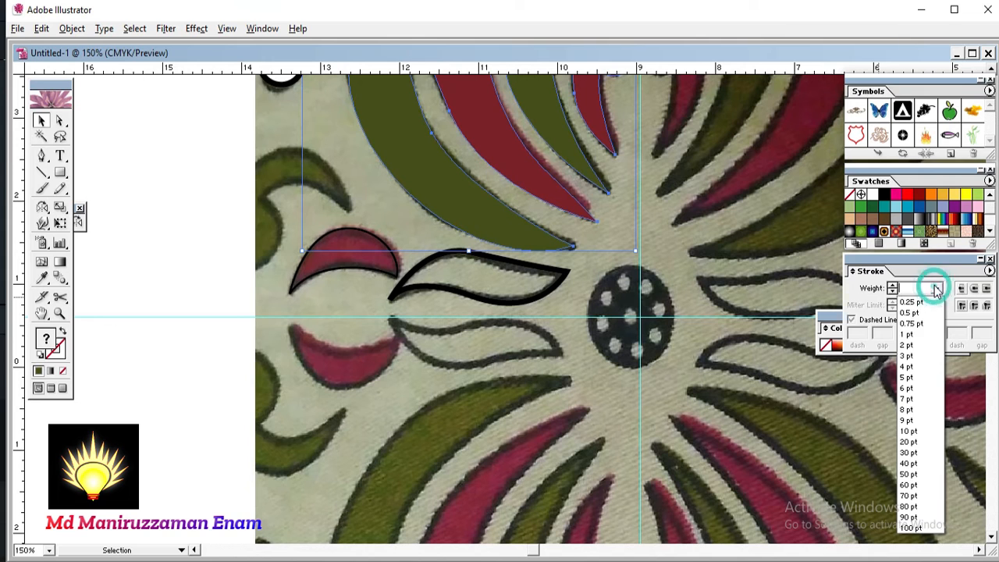
click(906, 346)
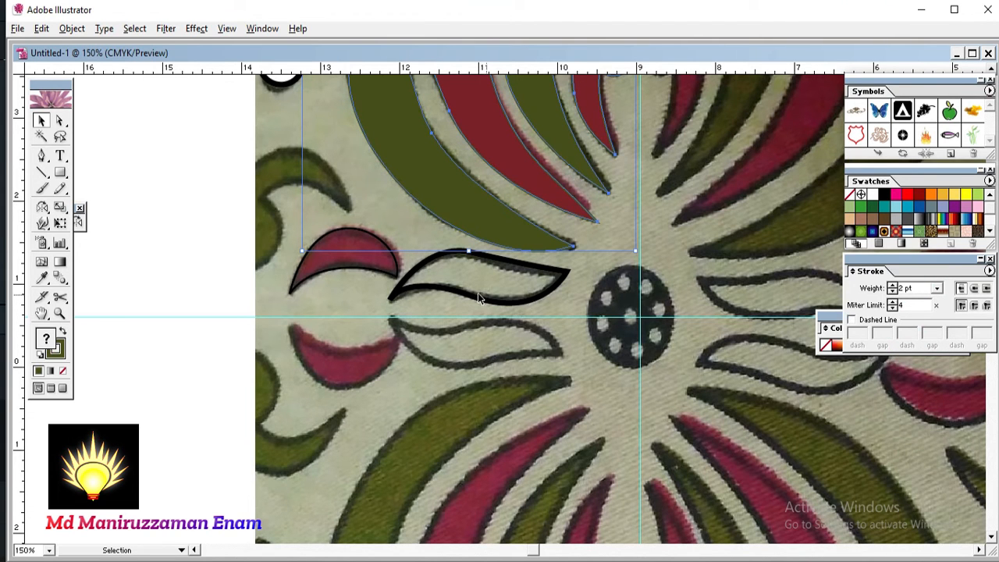
Try a black fill and the default fill and stroke on the inner green petal, and undo these changes
drag(469, 269, 386, 392)
click(480, 199)
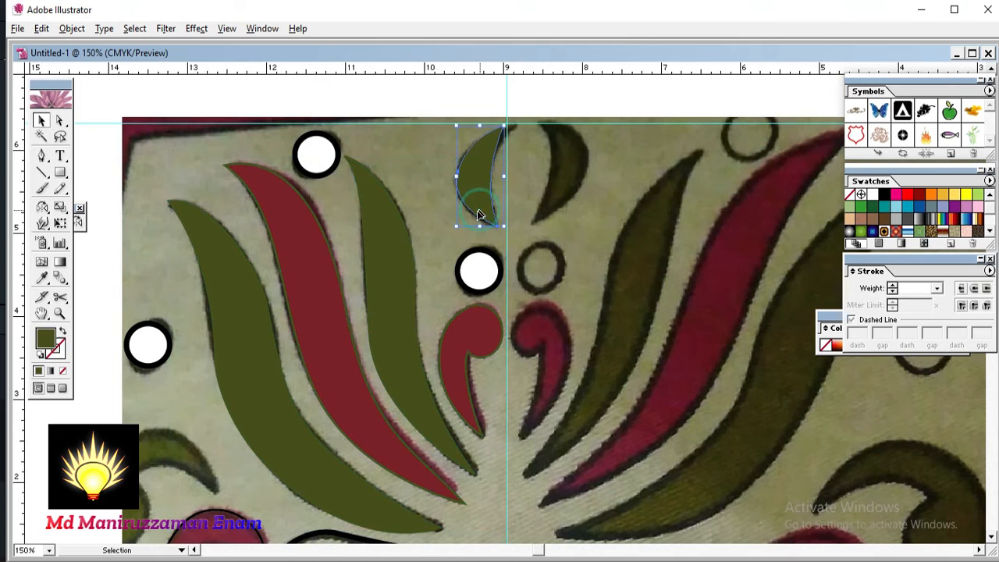
click(414, 271)
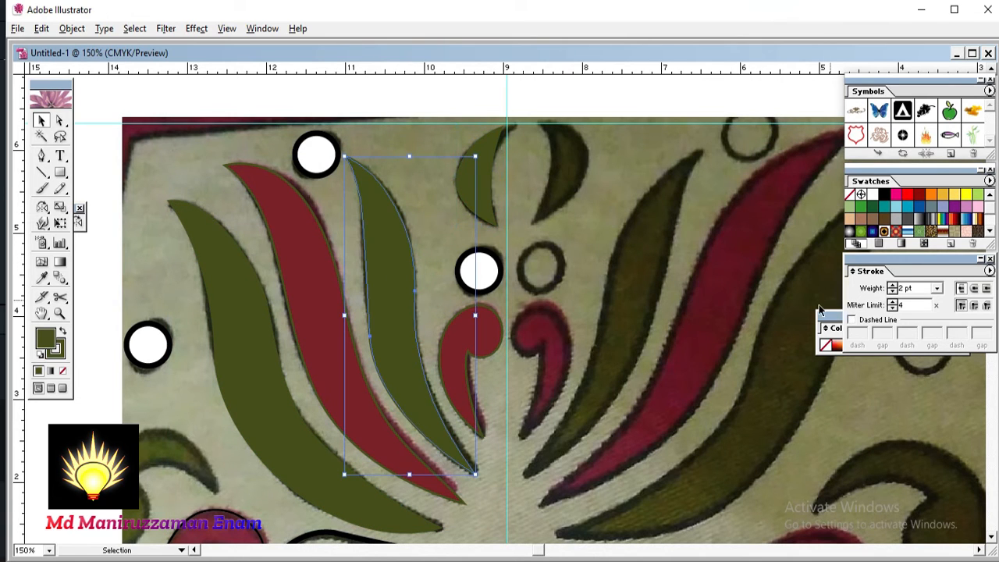
click(884, 195)
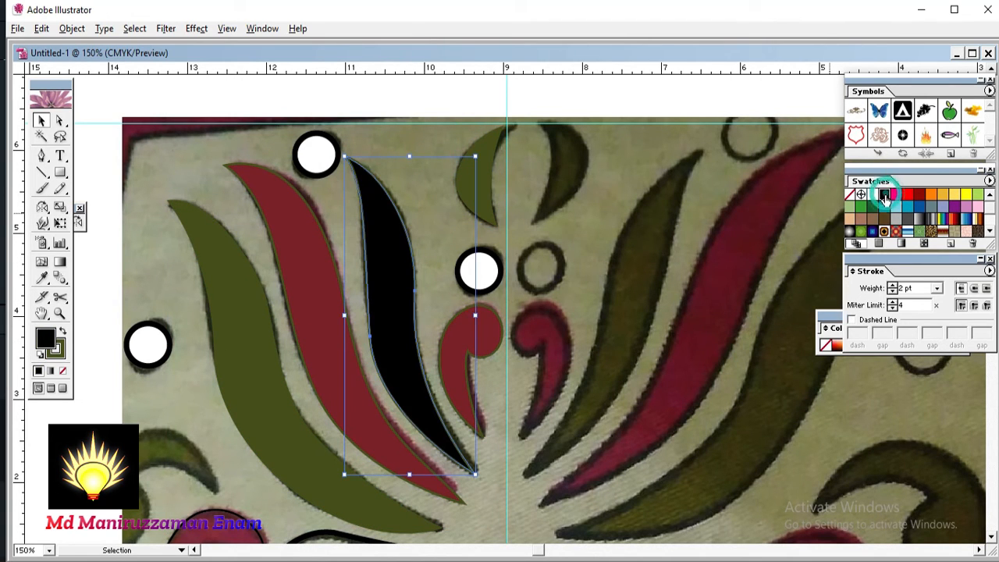
click(57, 353)
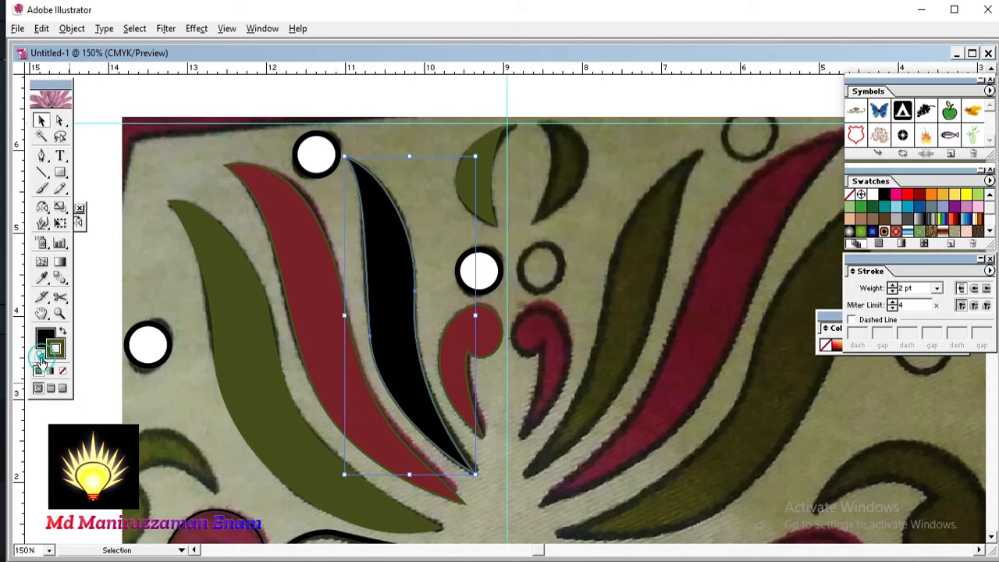
click(39, 355)
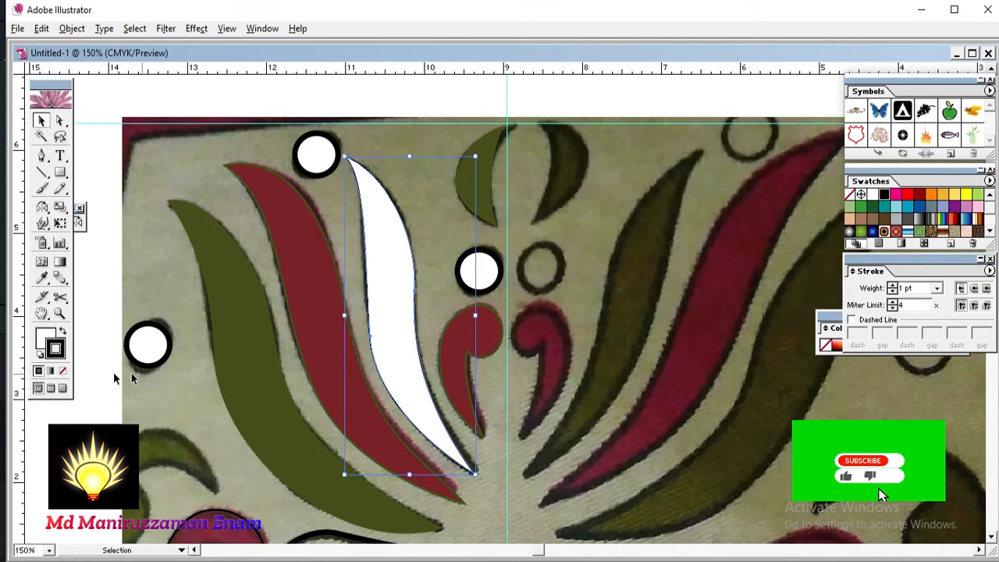
click(61, 370)
click(39, 356)
key(ctrl+z)
key(ctrl+z)
key(ctrl+z)
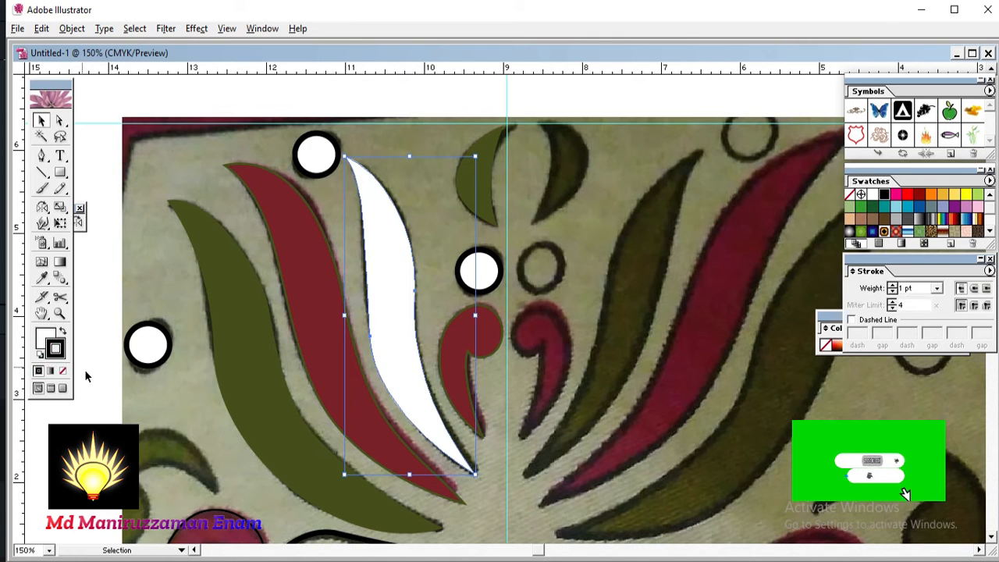
key(ctrl+z)
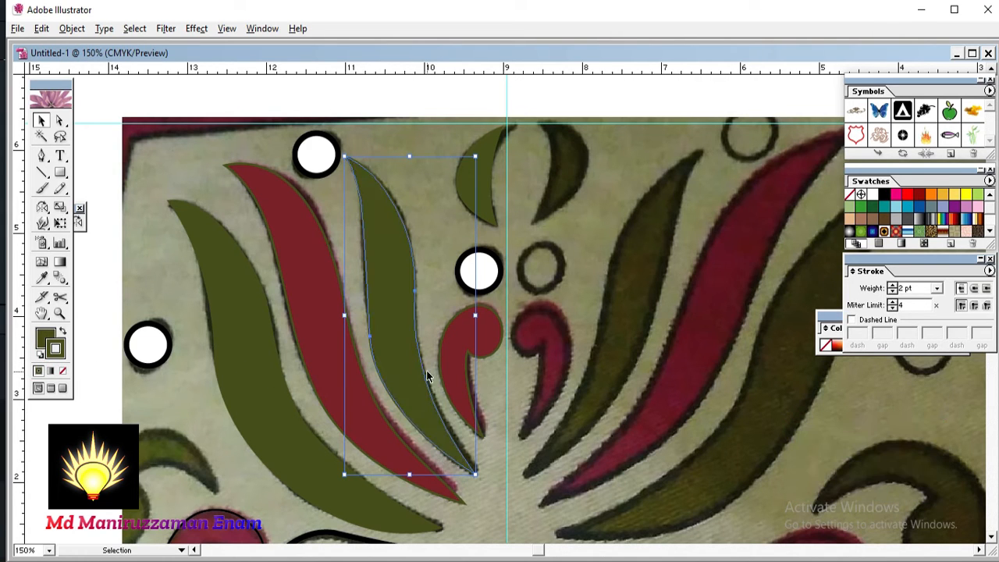
Give the large green and red petals a black 1 pt outline
click(59, 348)
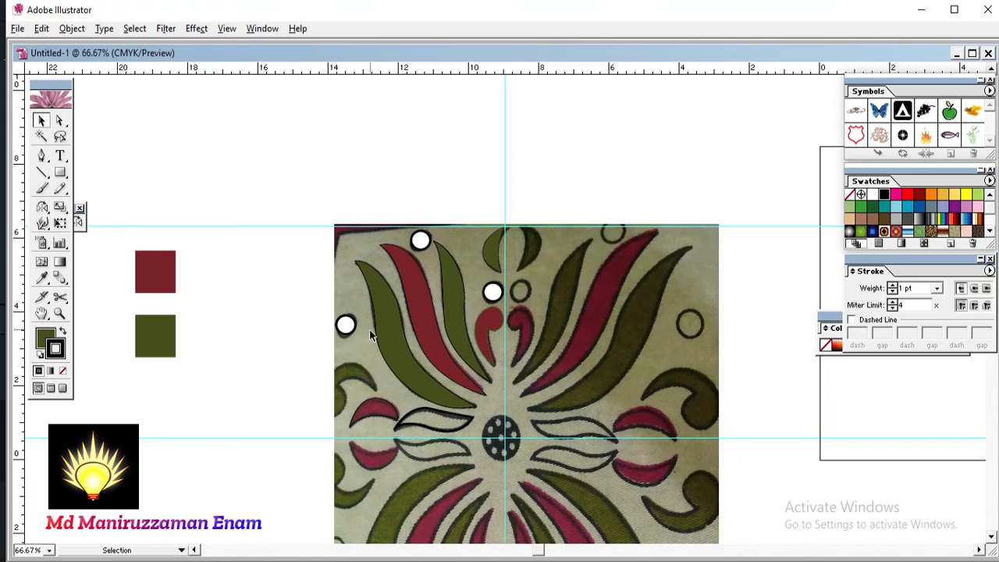
key(space)
mouse_move(381, 364)
mouse_down()
mouse_move(345, 334)
mouse_move(319, 290)
mouse_up()
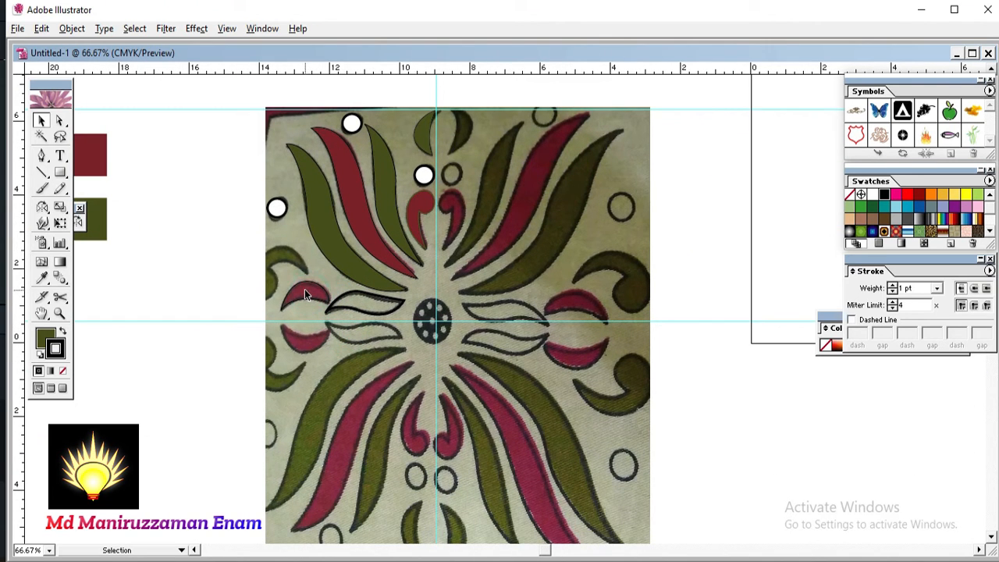
Fill the traced crescent with the colour of the red sample square using the Eyedropper, and deselect it
click(306, 295)
click(42, 277)
click(94, 154)
key(ctrl+shift+a)
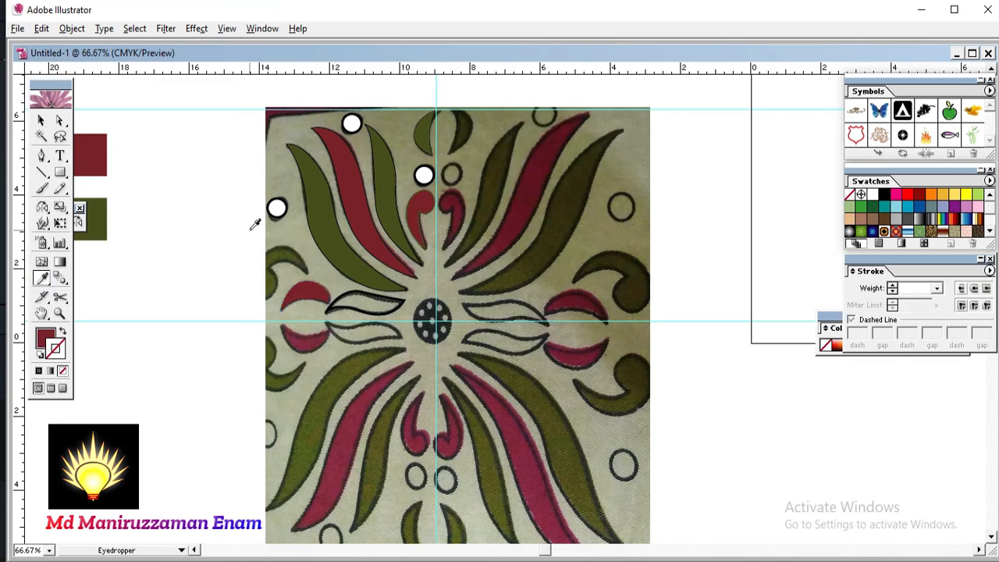
key(ctrl+minus)
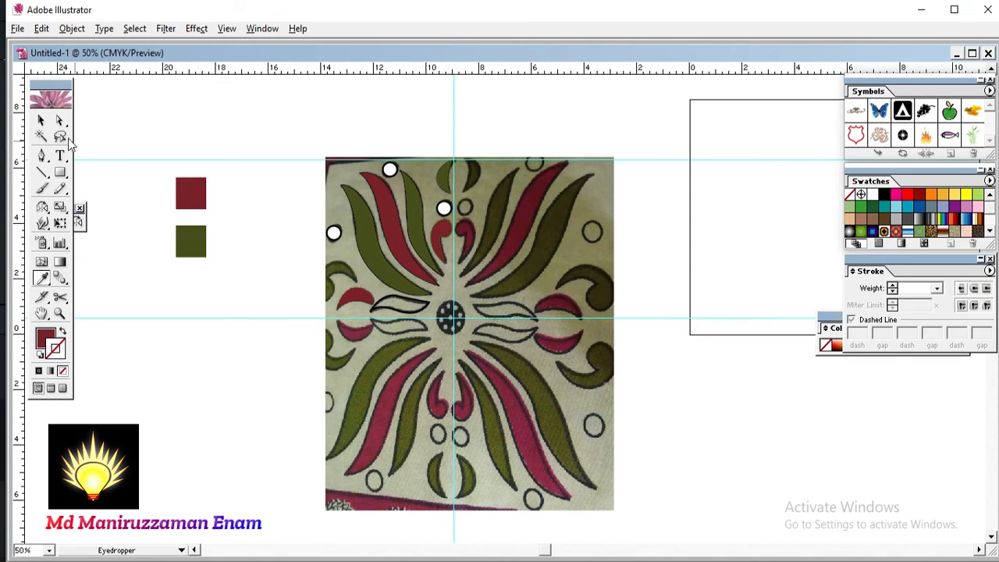
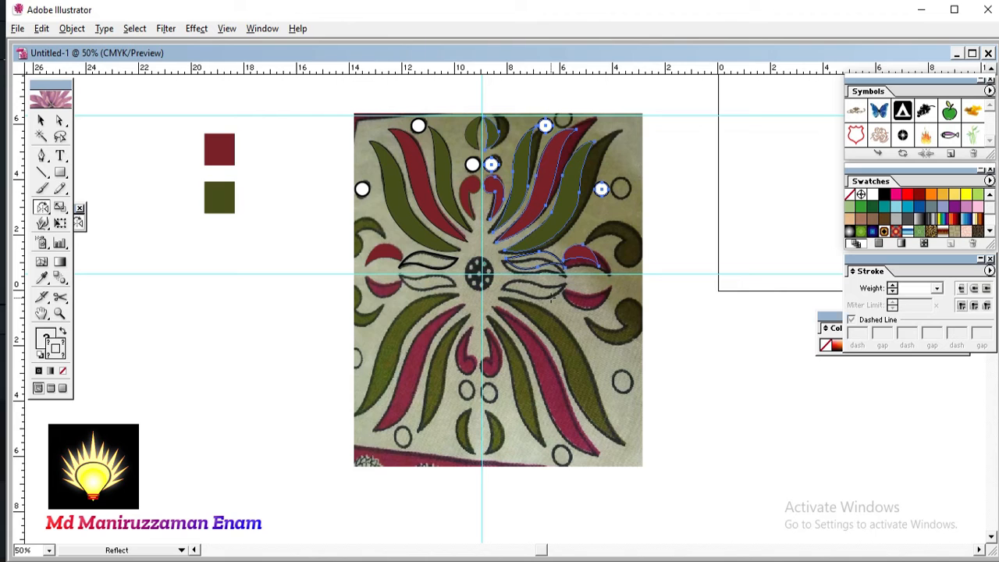
Select all the traced shapes of the upper half and place a copy of them on the empty canvas left of the photo
click(41, 120)
click(286, 134)
drag(305, 101, 656, 282)
drag(568, 344, 732, 306)
drag(553, 238, 273, 193)
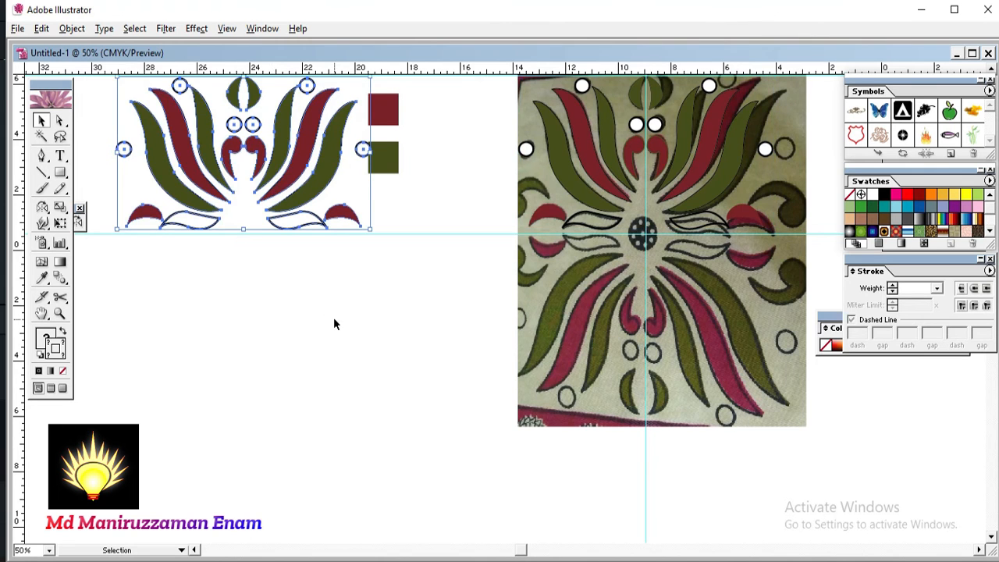
Change the outline of both red comma shapes in the copied motif to black and deselect them
key(ctrl+minus)
ctrl+click(339, 334)
ctrl+click(339, 335)
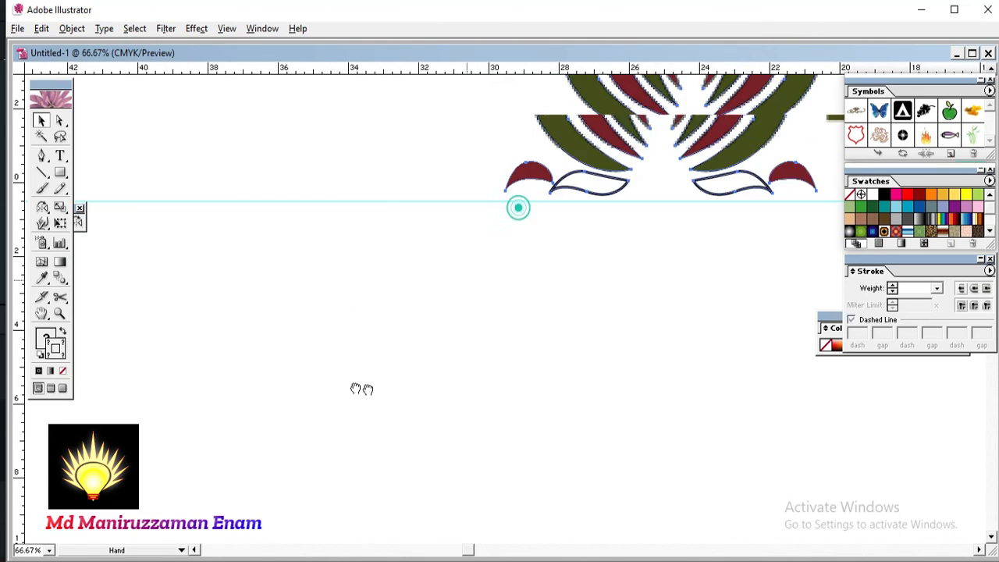
scroll(361, 388, up, 5)
ctrl+click(443, 403)
drag(492, 346, 454, 379)
click(467, 421)
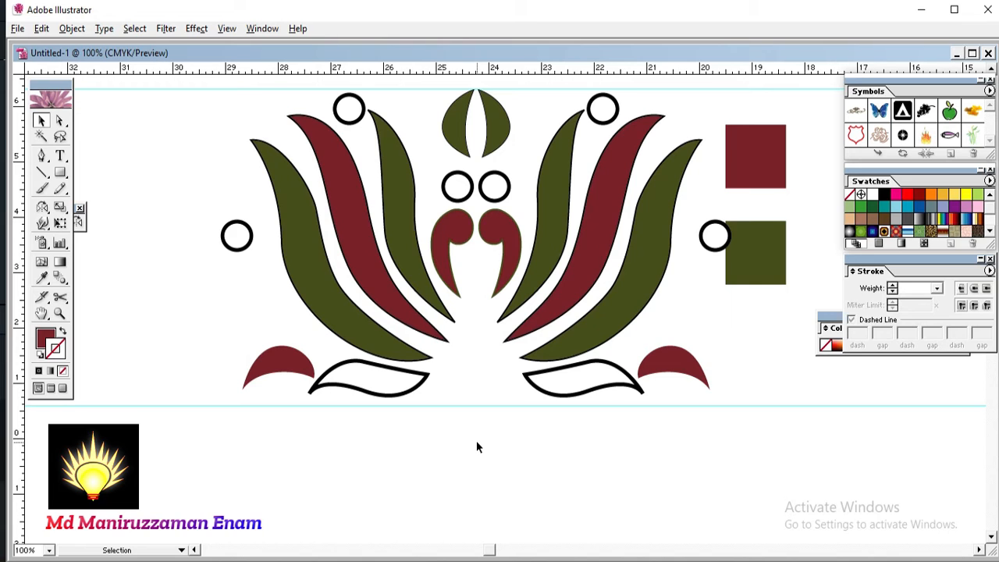
click(455, 292)
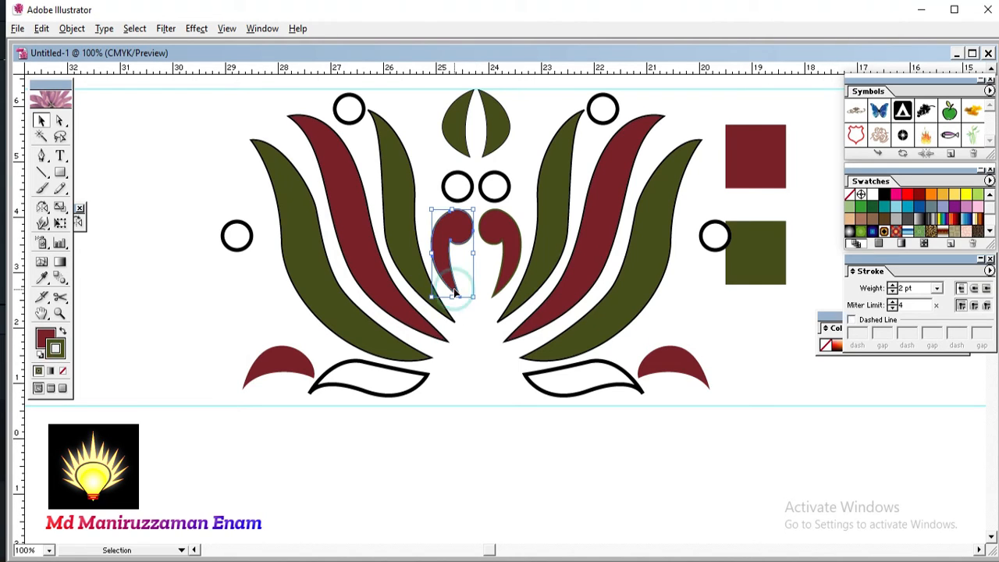
shift+click(498, 279)
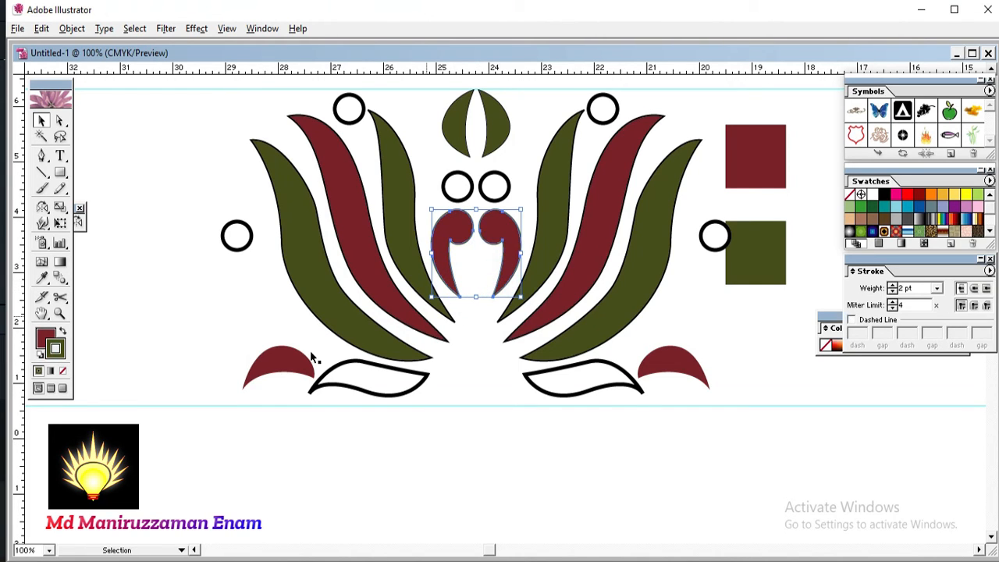
click(884, 195)
click(514, 468)
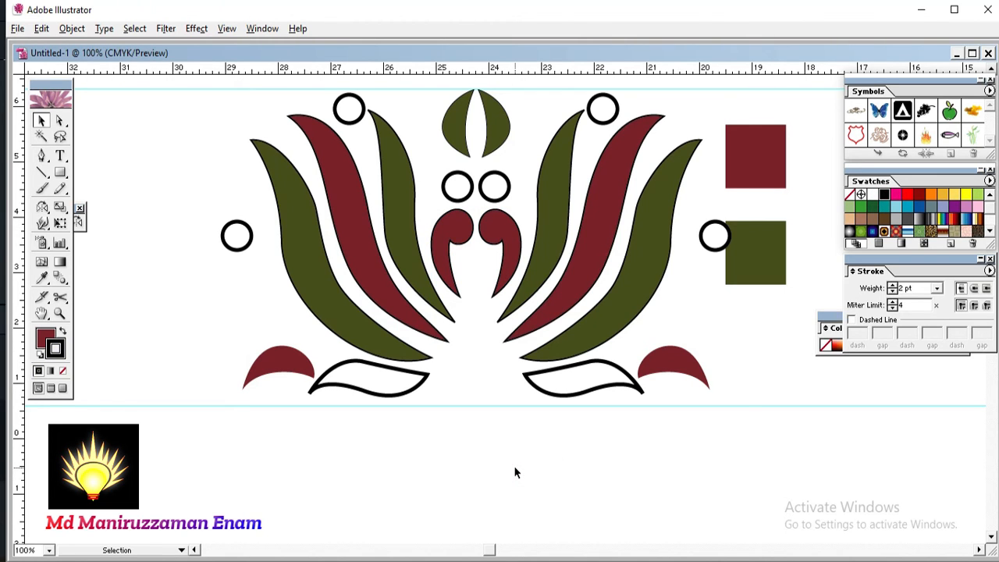
Move the red and green sample squares further away from the copied motif
key(ctrl+minus)
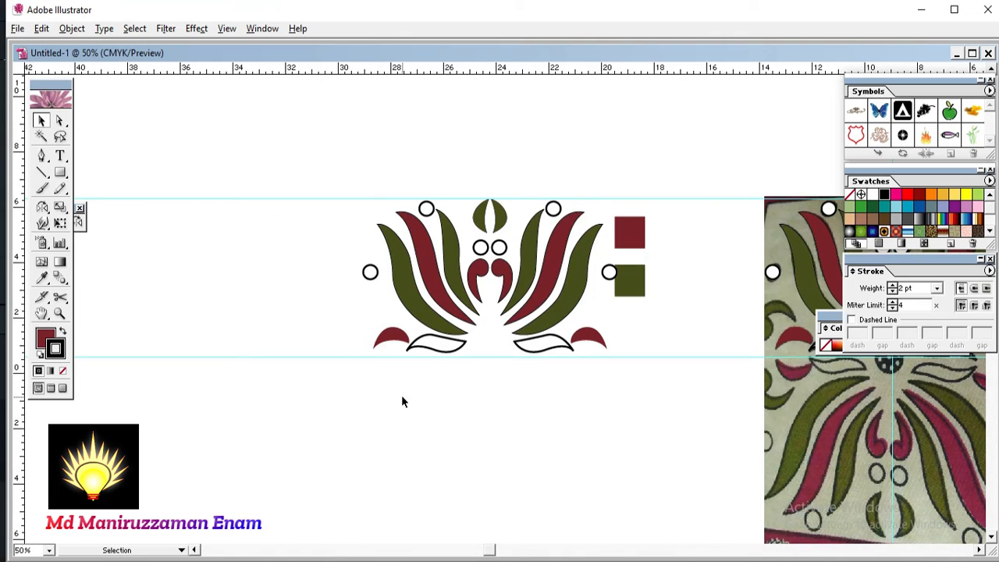
drag(669, 217, 671, 288)
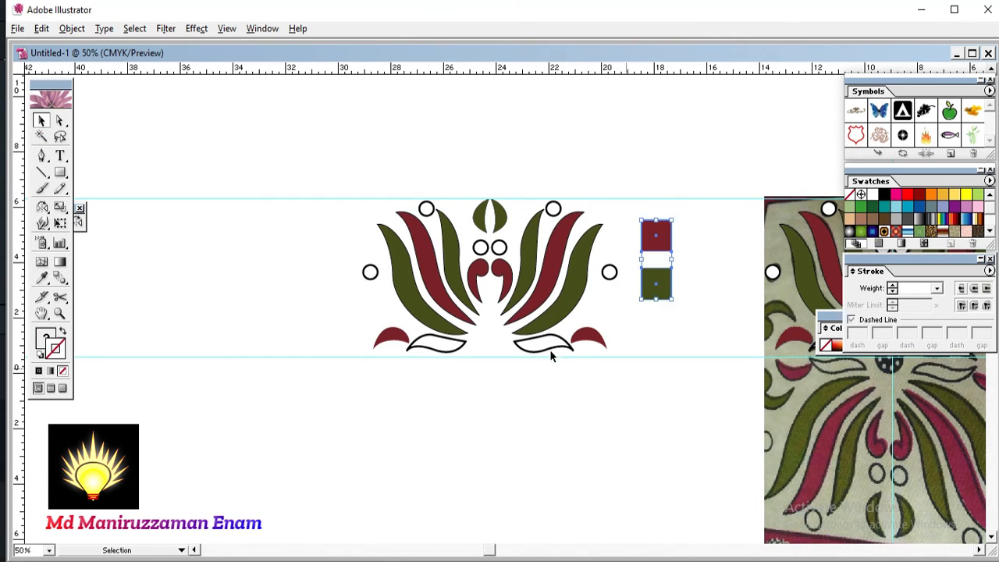
Mirror a copy of the whole half motif across the horizontal axis from its centre point on the lower guide, and deselect it
drag(317, 177, 623, 423)
click(41, 209)
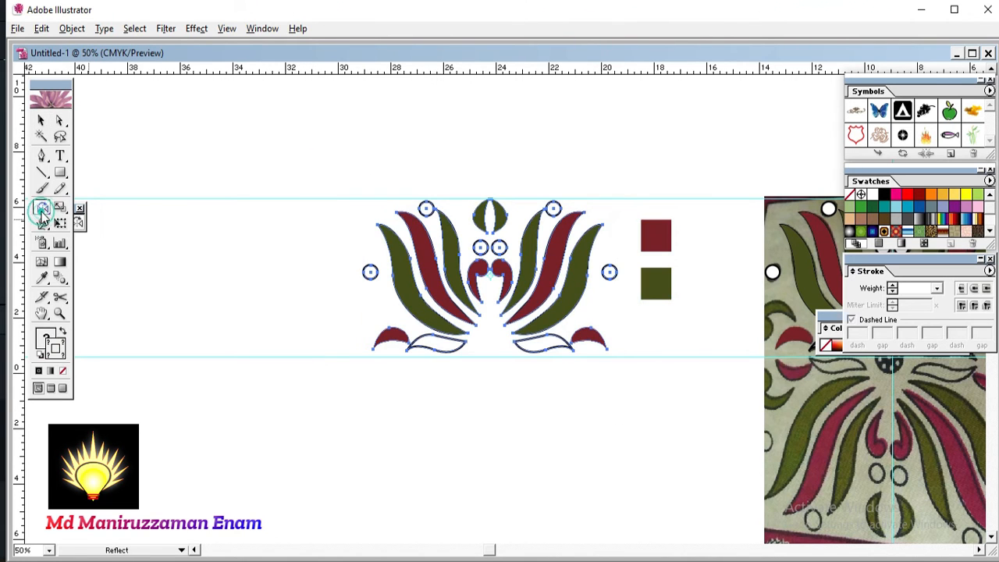
key(ctrl+space)
click(621, 301)
drag(419, 306, 637, 232)
ctrl+click(561, 290)
drag(560, 291, 386, 354)
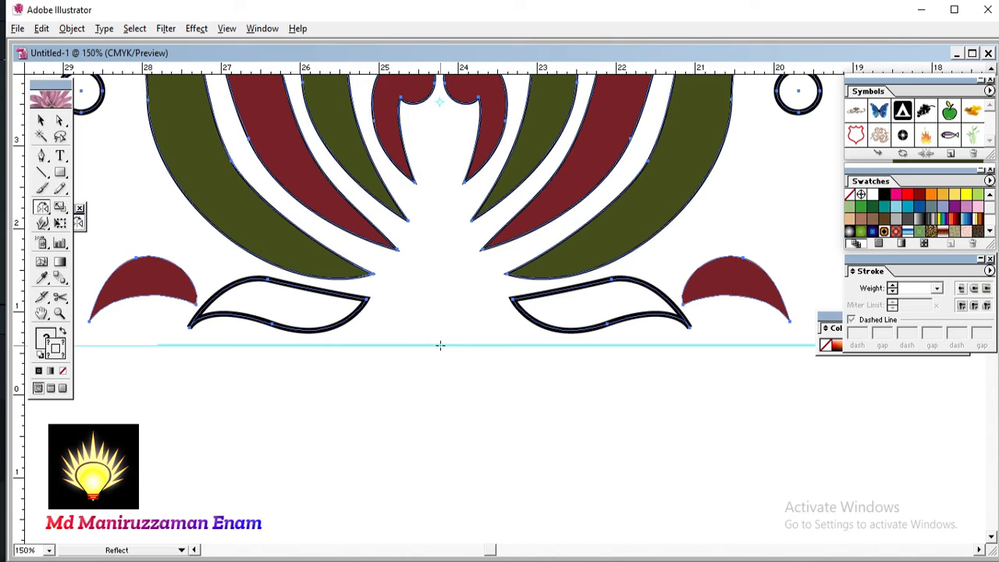
click(440, 345)
click(41, 207)
alt+click(440, 346)
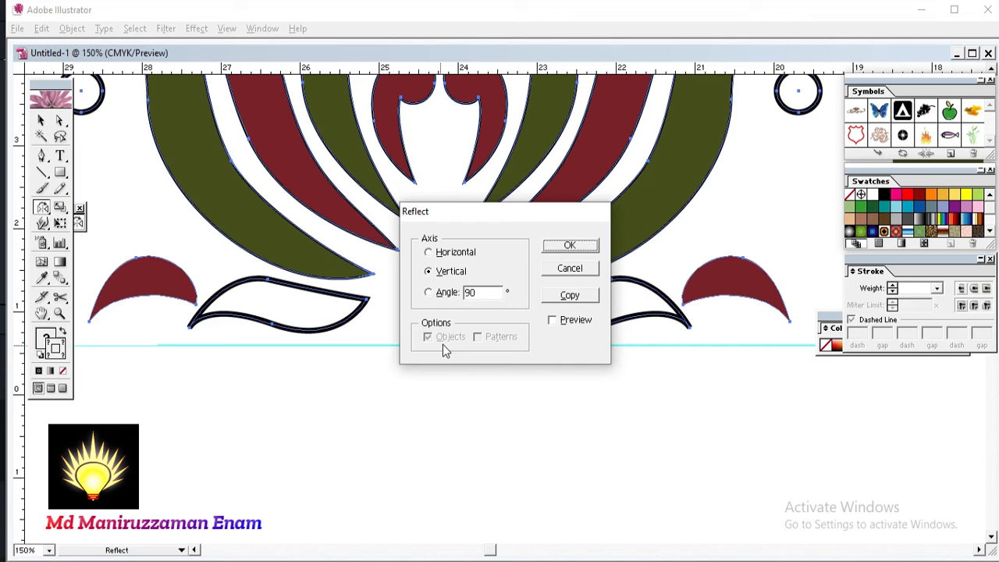
click(429, 252)
click(570, 295)
key(ctrl+minus)
key(ctrl+minus)
key(ctrl+minus)
key(ctrl+minus)
click(42, 120)
click(185, 184)
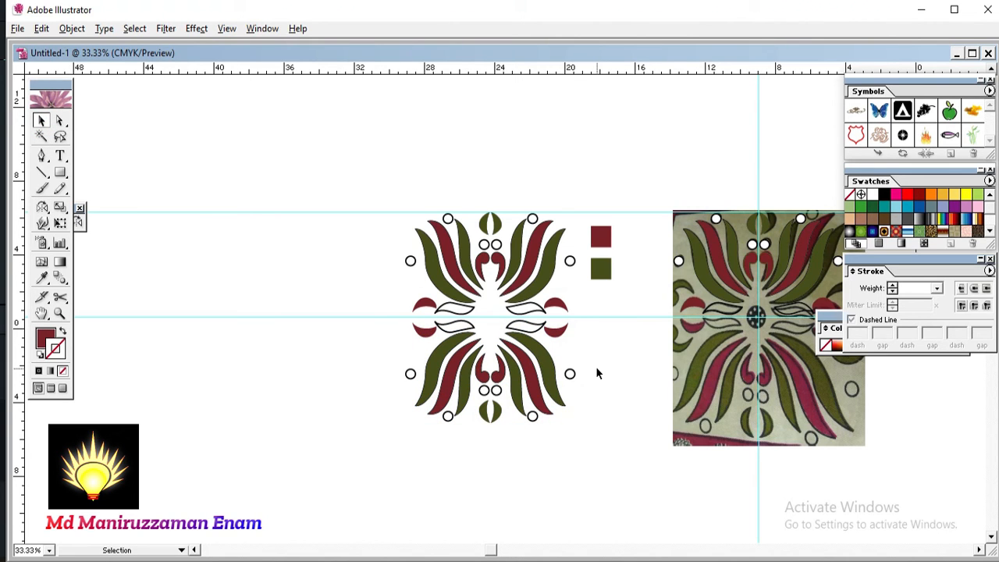
key(space)
drag(511, 333, 385, 261)
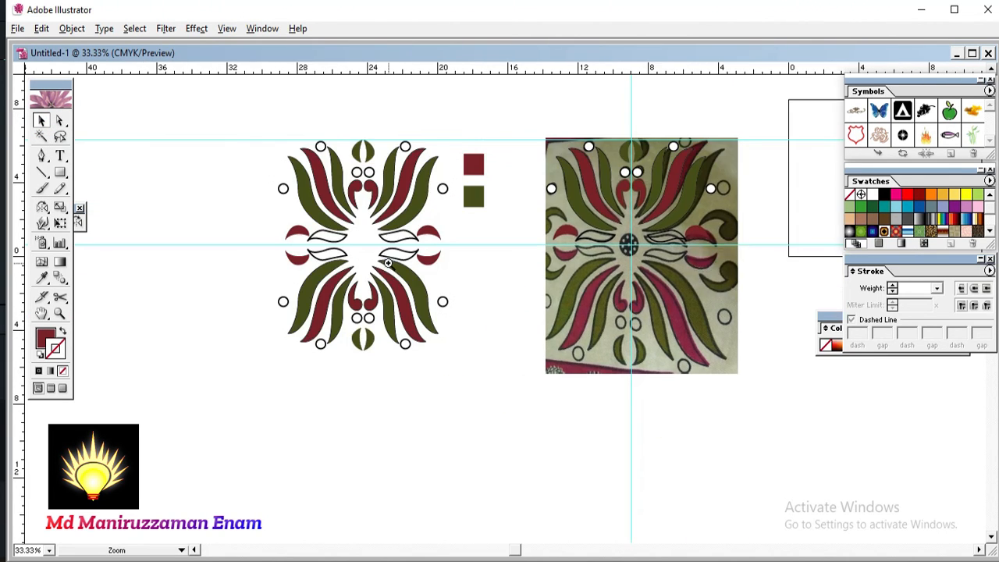
Draw a small dark red circle without an outline and centre it in the gap in the middle of the mirrored motif
ctrl+click(388, 263)
ctrl+click(387, 263)
drag(490, 327, 296, 207)
drag(60, 173, 110, 176)
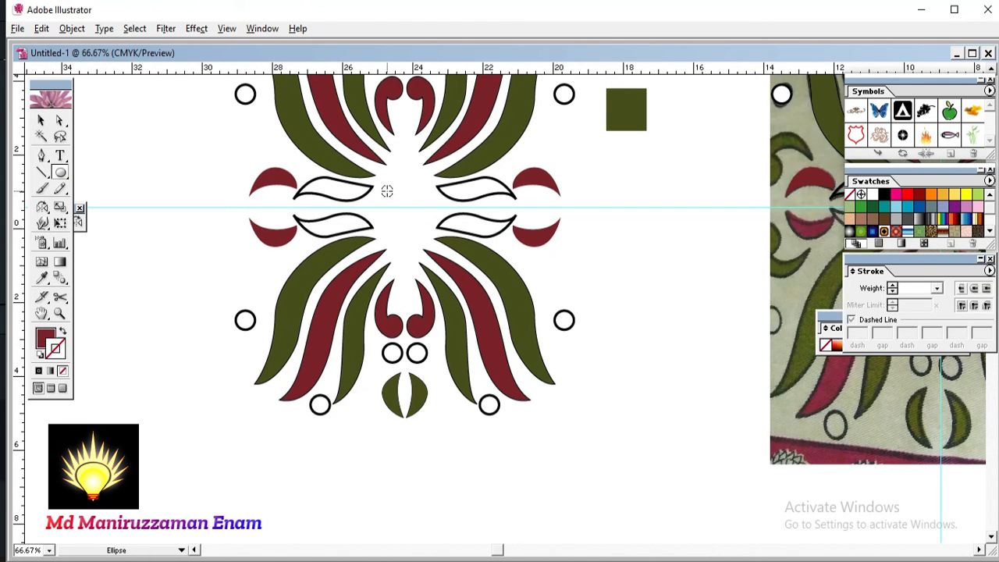
drag(385, 195, 413, 219)
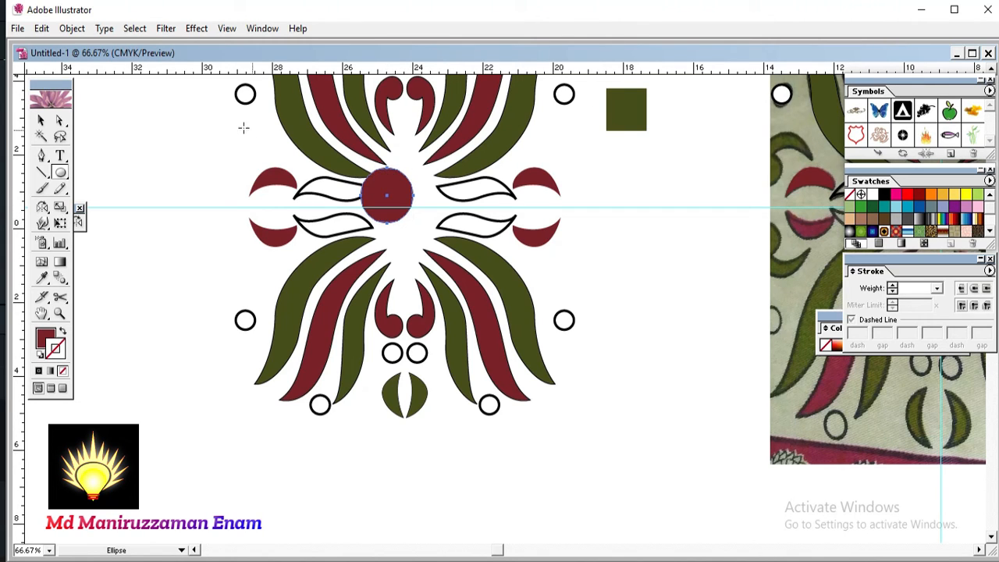
click(41, 120)
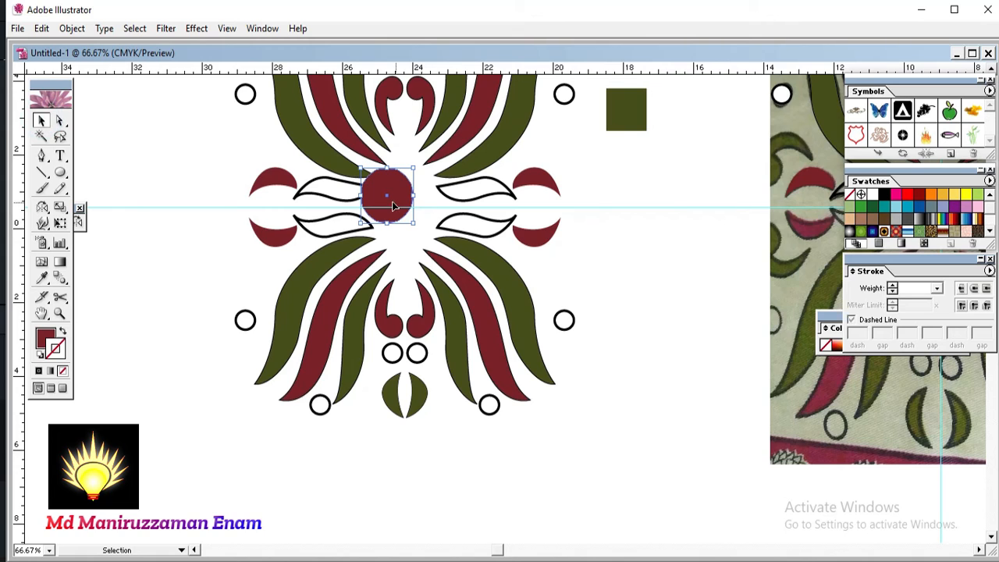
drag(385, 201, 405, 213)
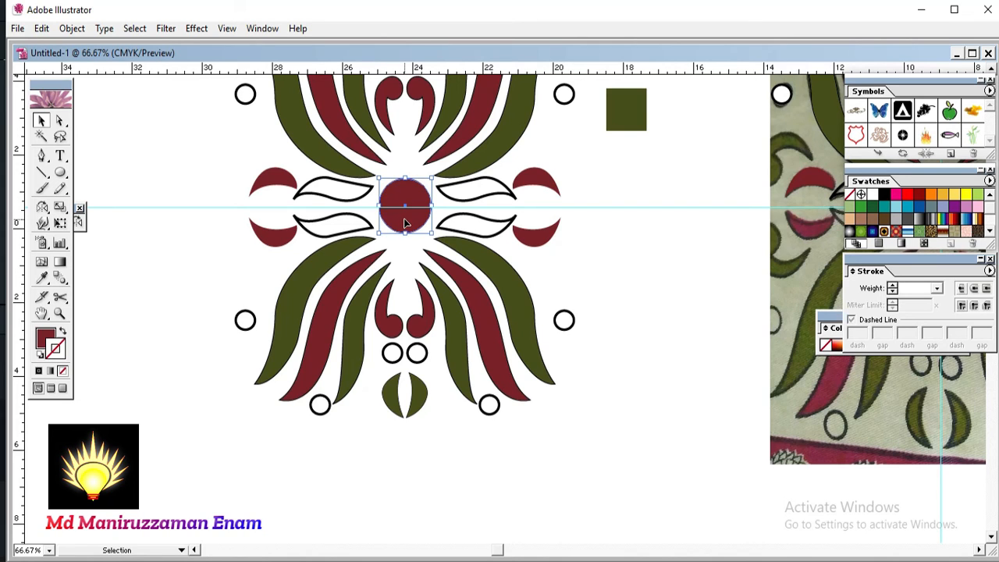
click(587, 238)
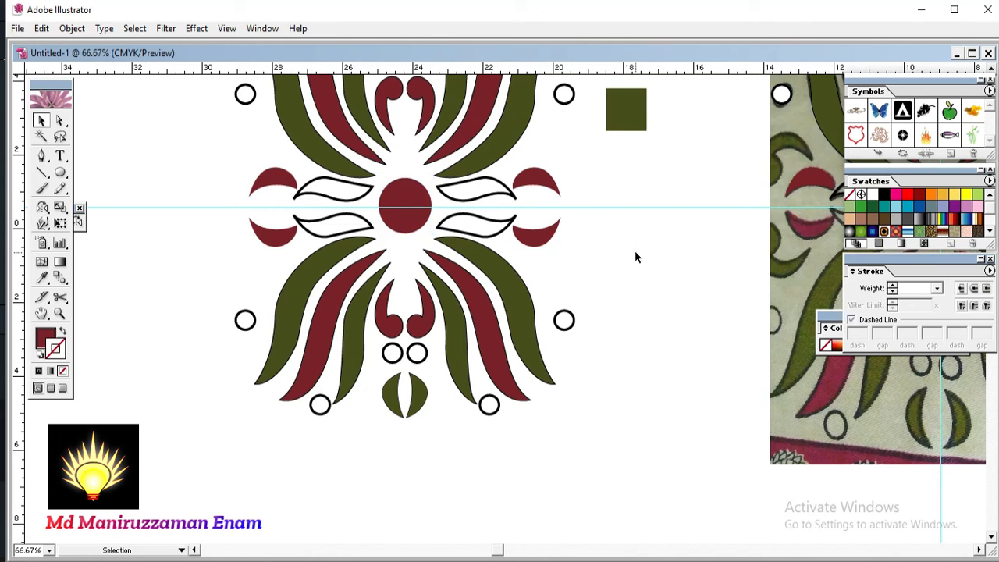
Change both the outline and the fill of the centre circle to black and deselect it
click(403, 207)
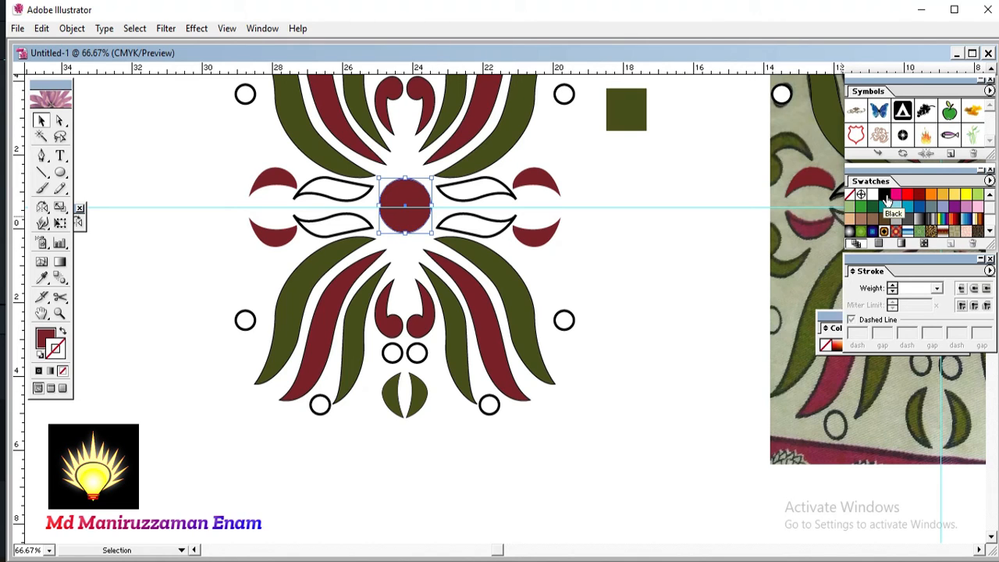
click(886, 200)
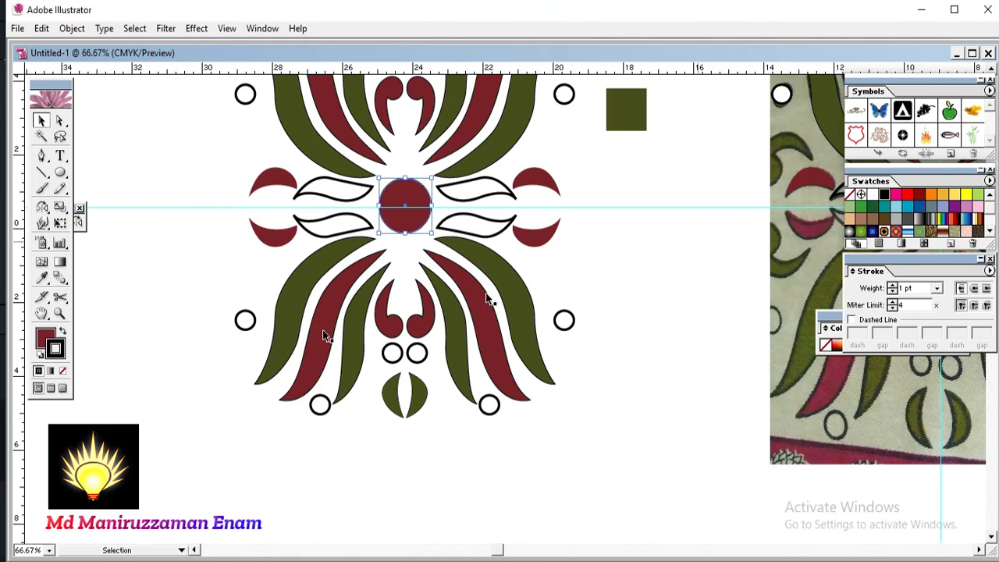
click(46, 338)
click(884, 194)
click(696, 237)
Compare the recreated motif with the photo, including the centre circle and the surrounding shapes
key(ctrl+minus)
key(ctrl+minus)
key(ctrl+minus)
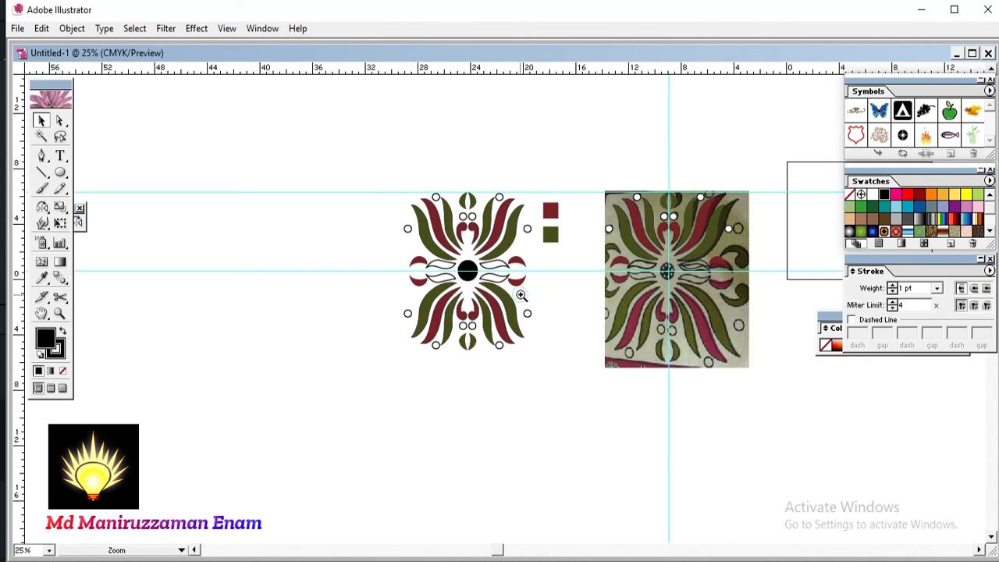
ctrl+click(523, 295)
ctrl+click(506, 306)
drag(511, 305, 419, 292)
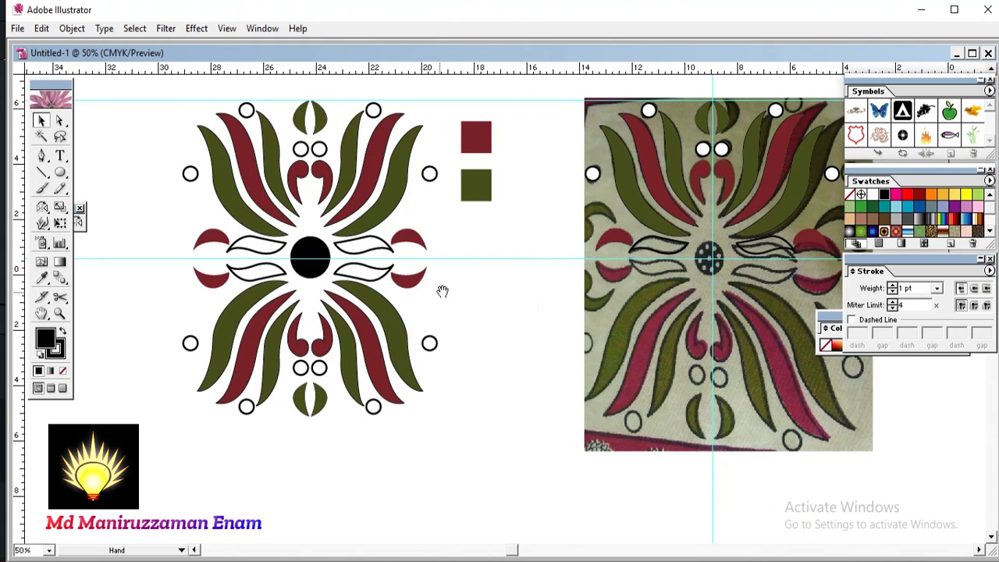
click(451, 288)
drag(586, 119, 706, 250)
click(538, 281)
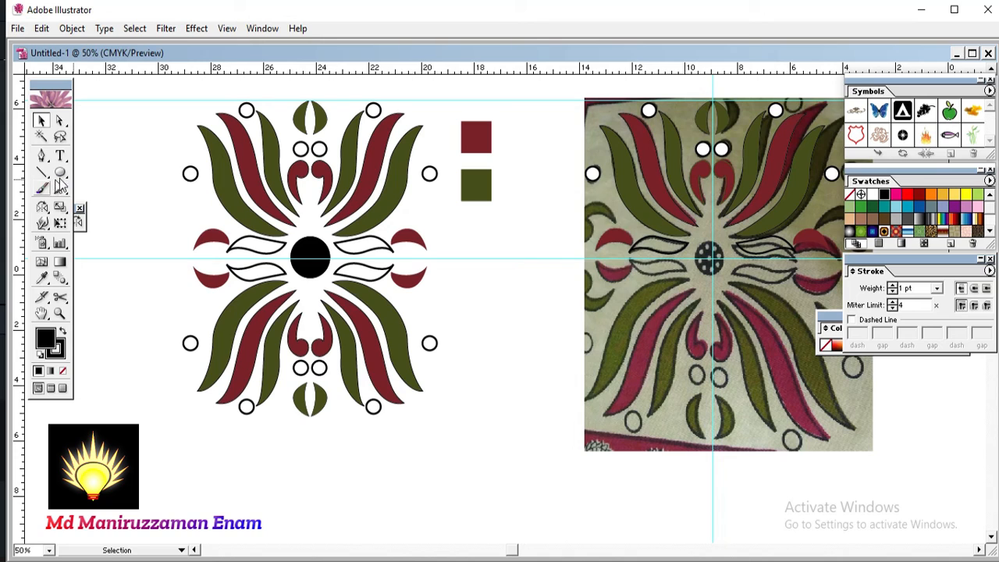
Start a new rectangle with the Rectangle tool, keeping the motif, the photo and the page in view
drag(64, 173, 75, 175)
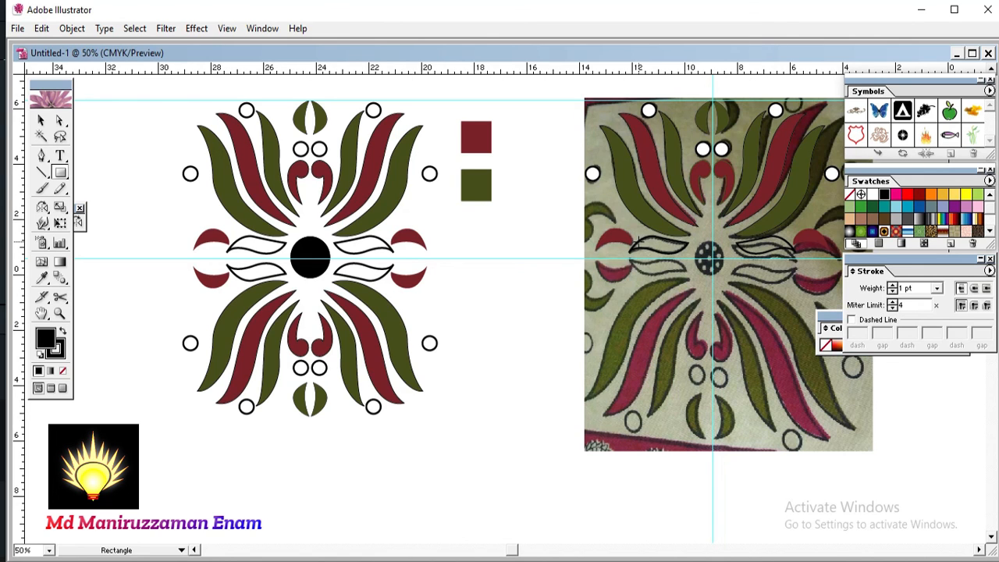
key(ctrl+minus)
key(ctrl+minus)
key(ctrl+minus)
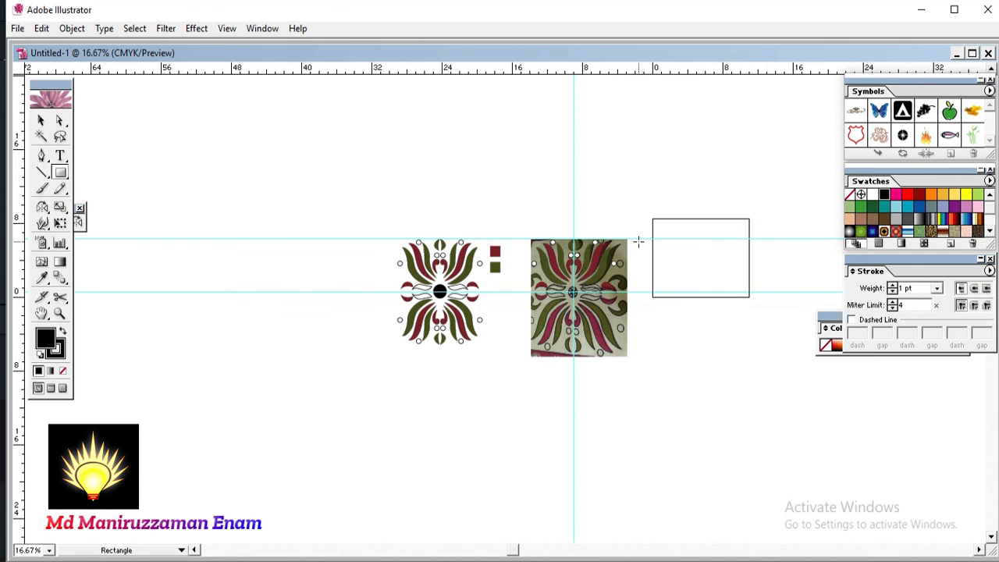